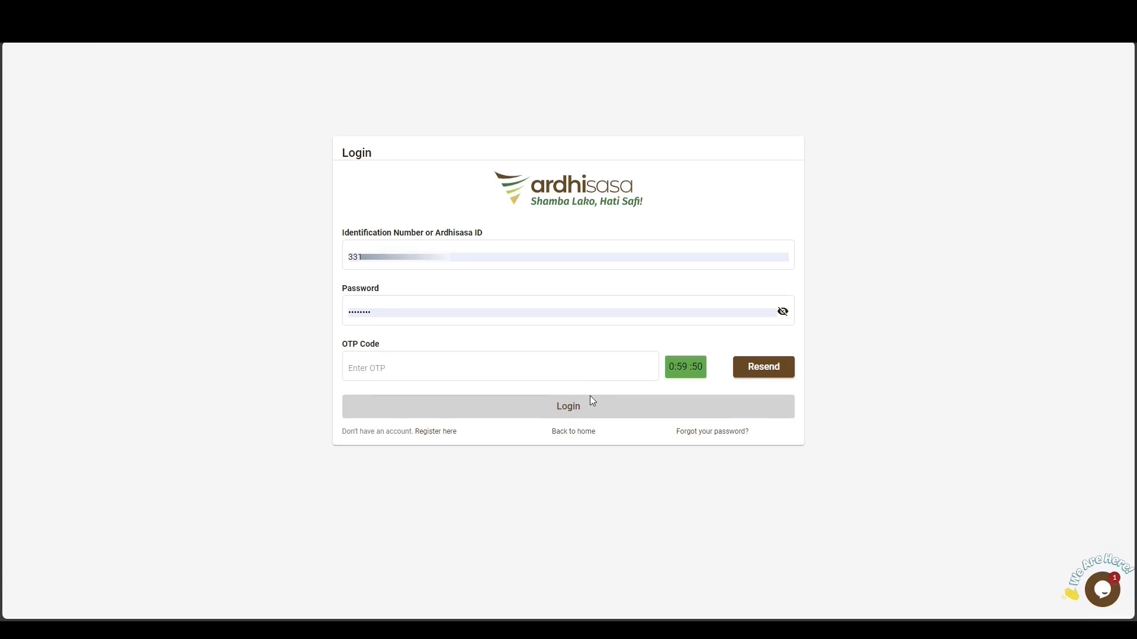
- Enter the one-time verification code and log in to reach the Services dashboard
left_click(472, 365)
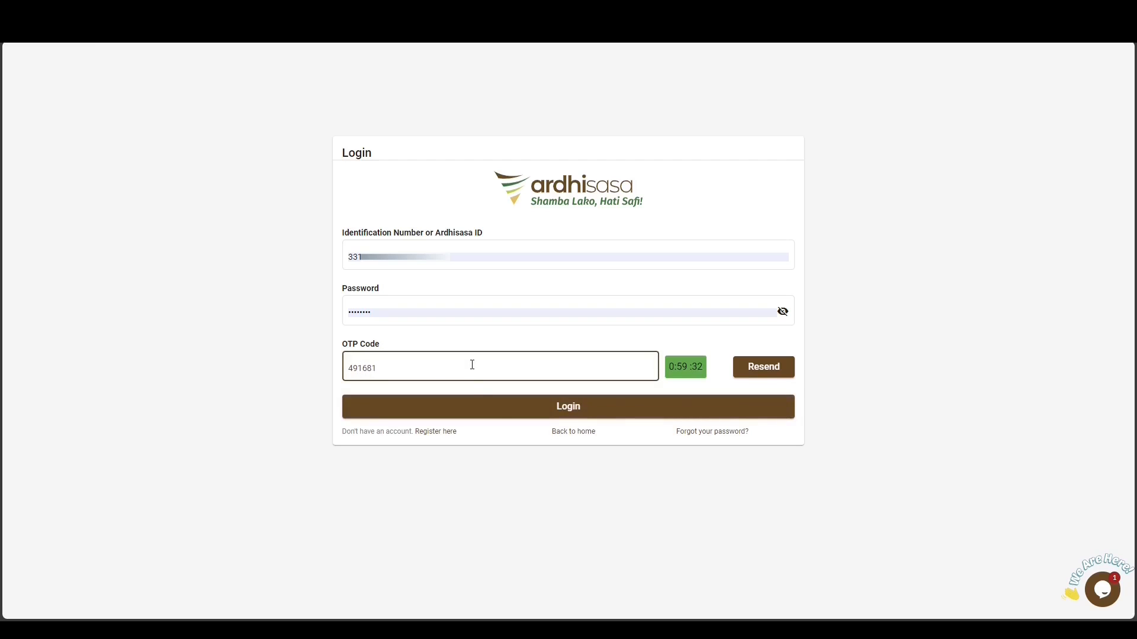
left_click(571, 407)
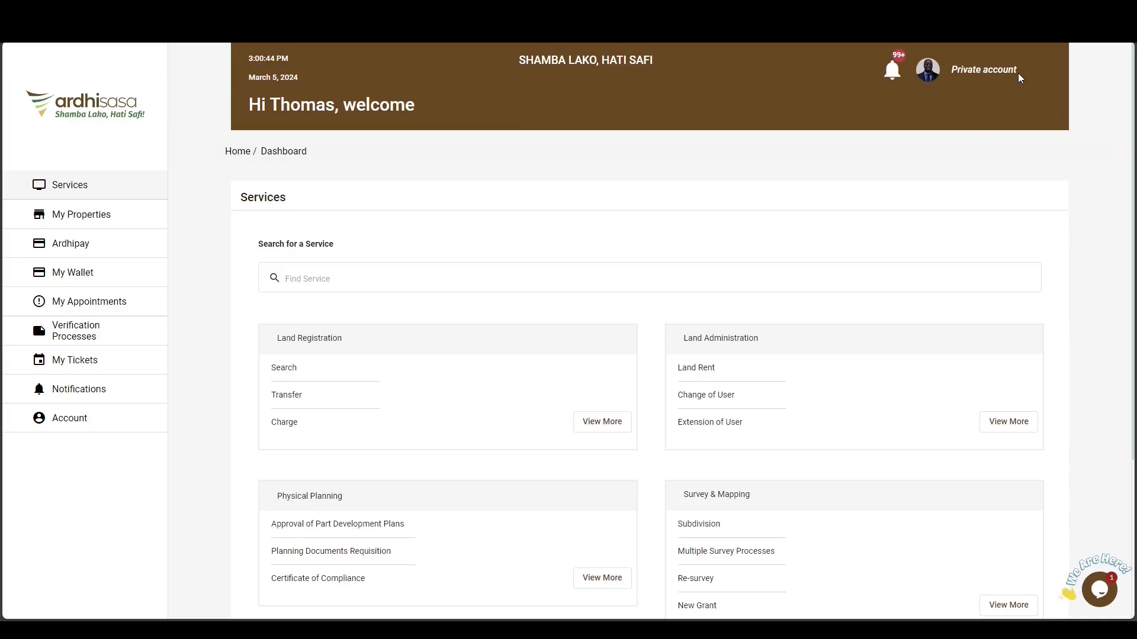
- Switch to the Advocate Account from the profile menu
left_click(935, 74)
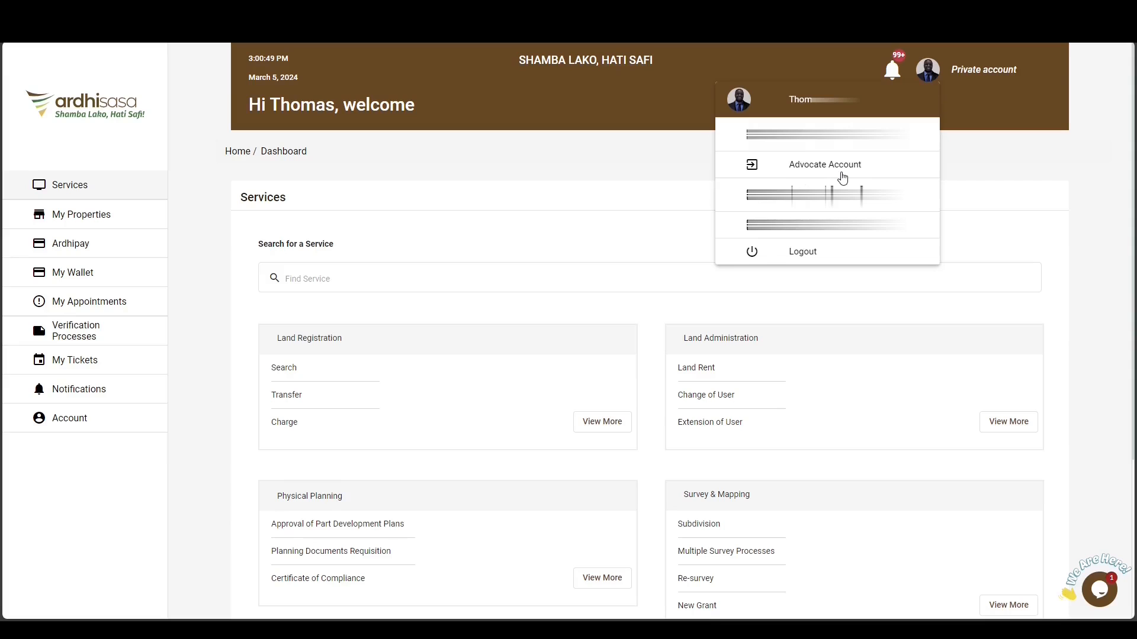
left_click(842, 177)
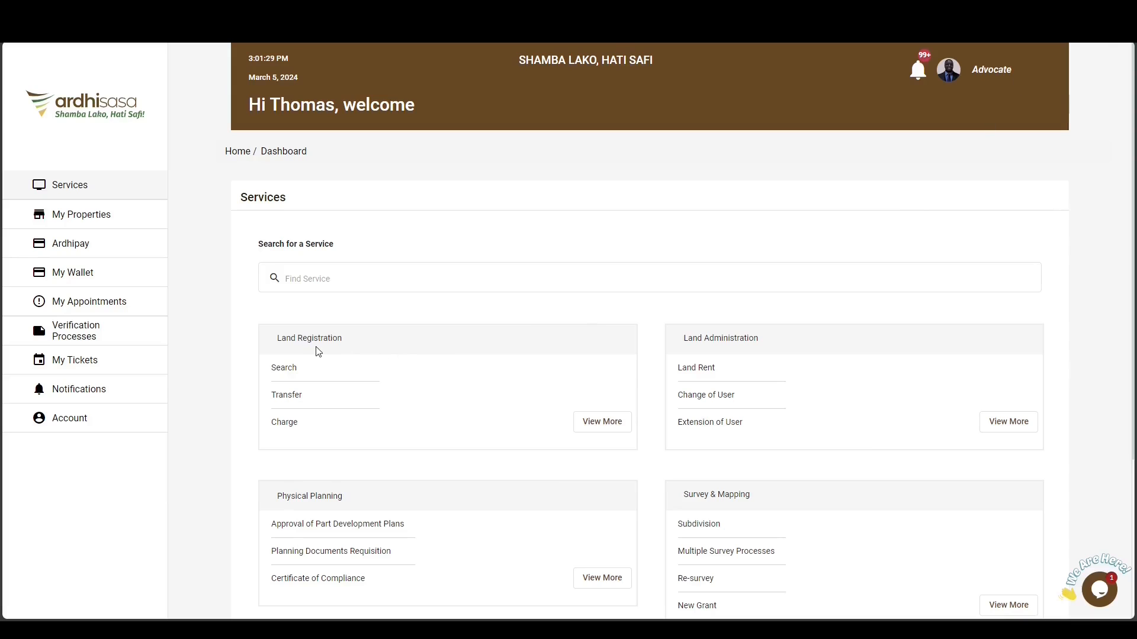
- Go to Land Registration > Transfer > Vesting Order (FORM LRA 66A) applications
left_click(611, 424)
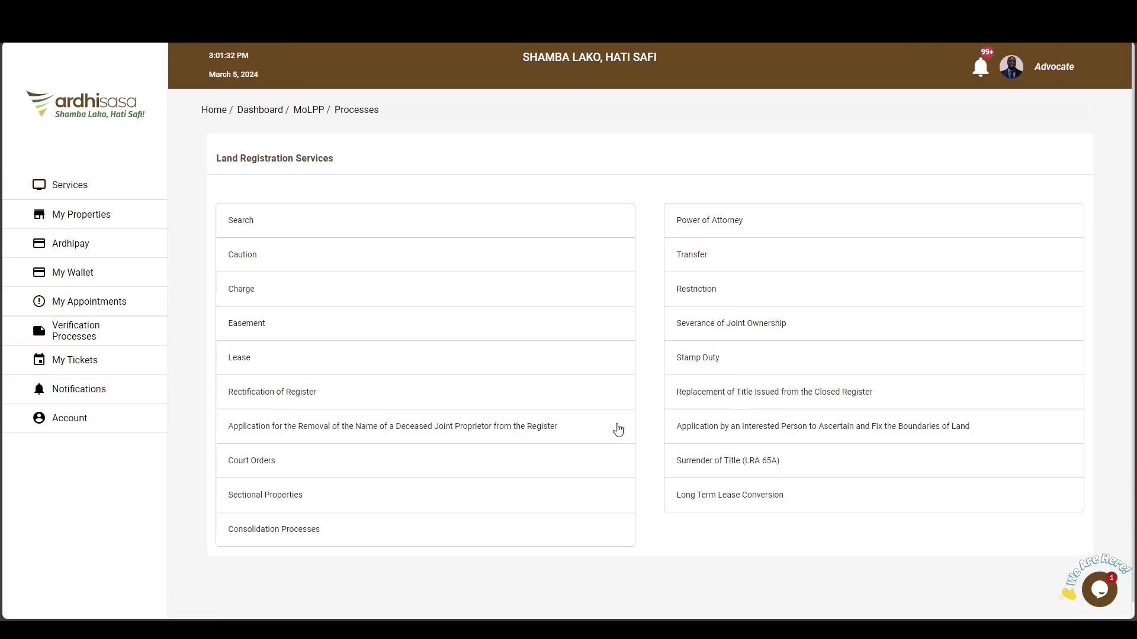
left_click(711, 267)
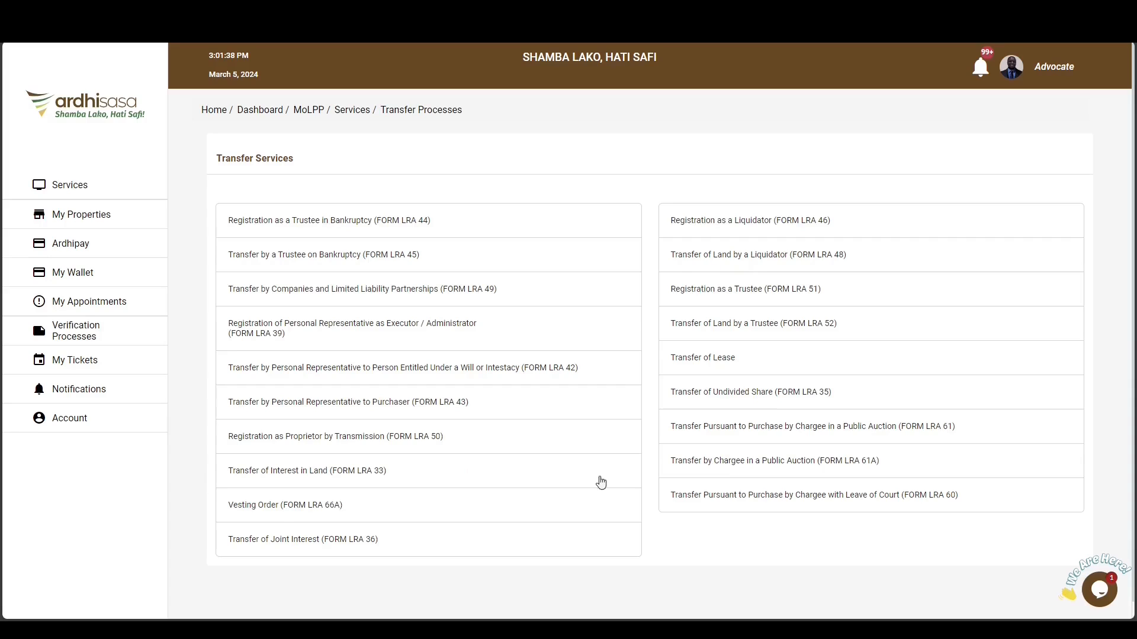
left_click(279, 515)
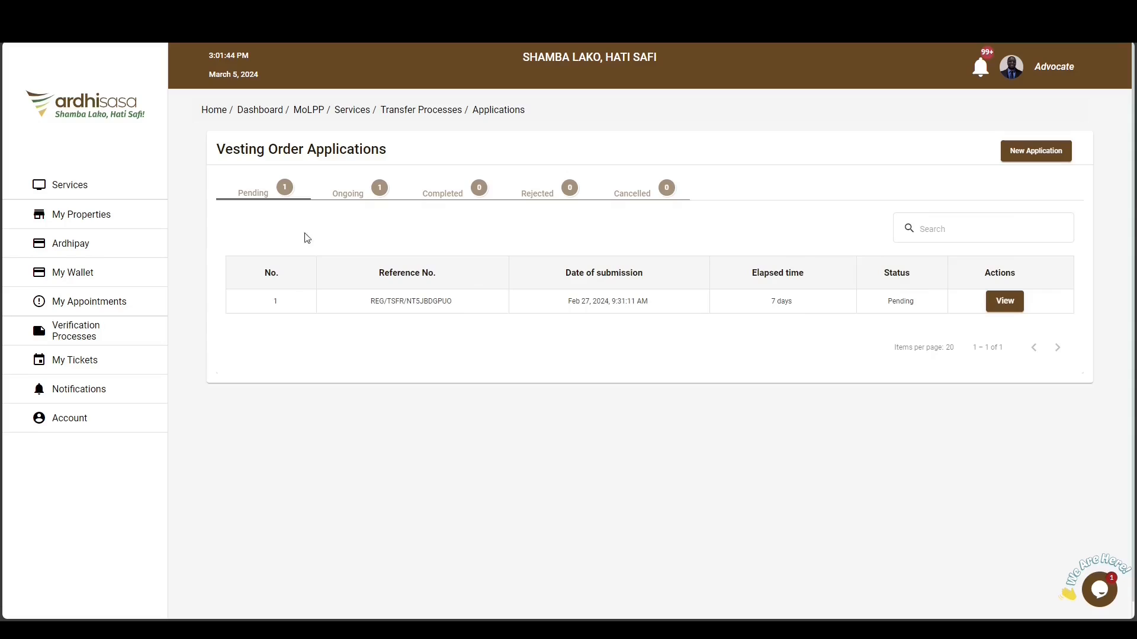
- Review the Pending, Ongoing, Completed, Rejected and Cancelled tabs, then start a New Application
left_click(268, 200)
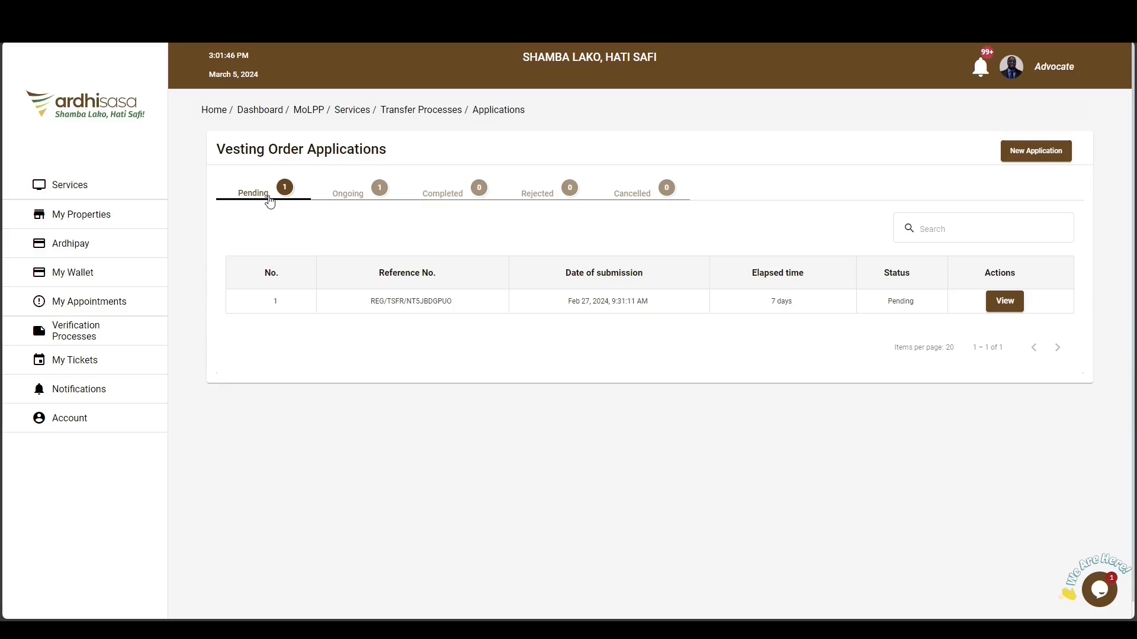
left_click(342, 199)
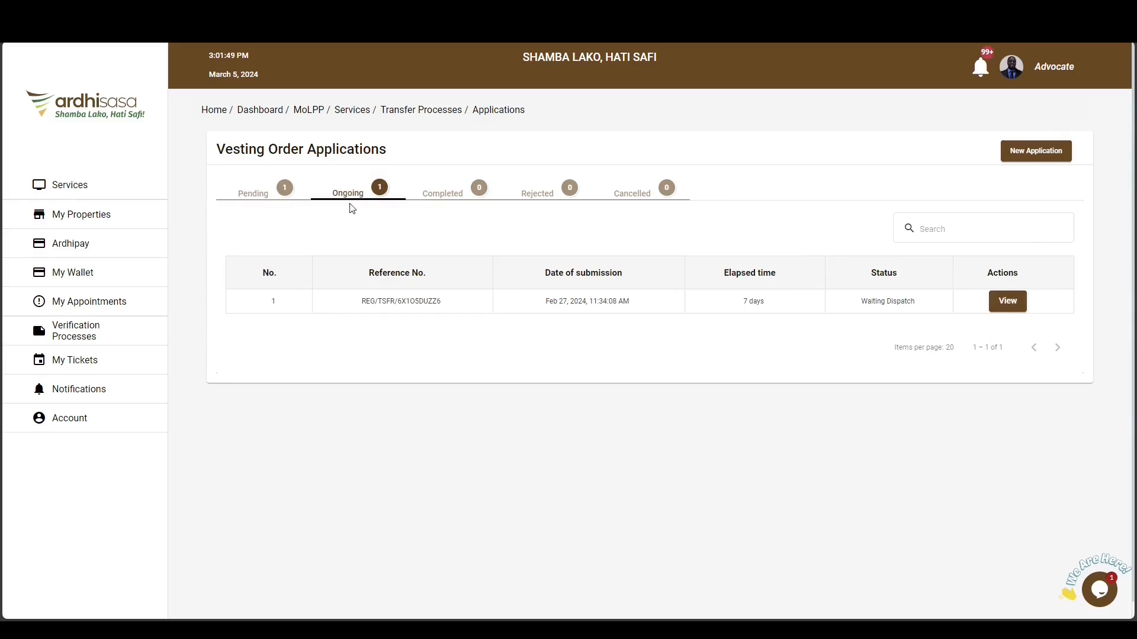
left_click(445, 196)
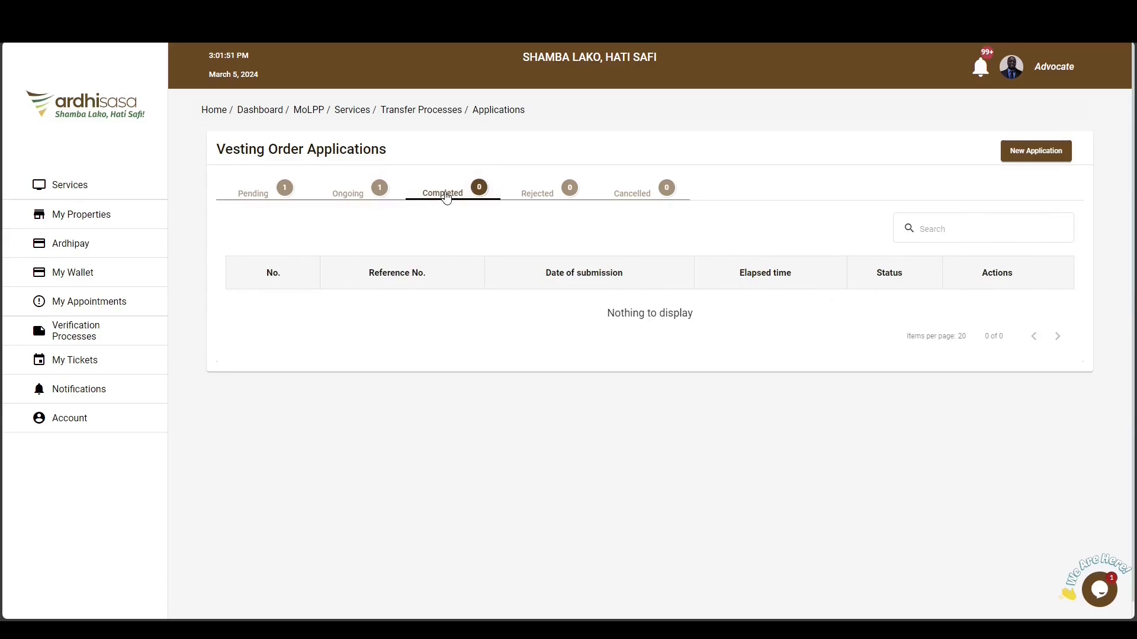
left_click(534, 197)
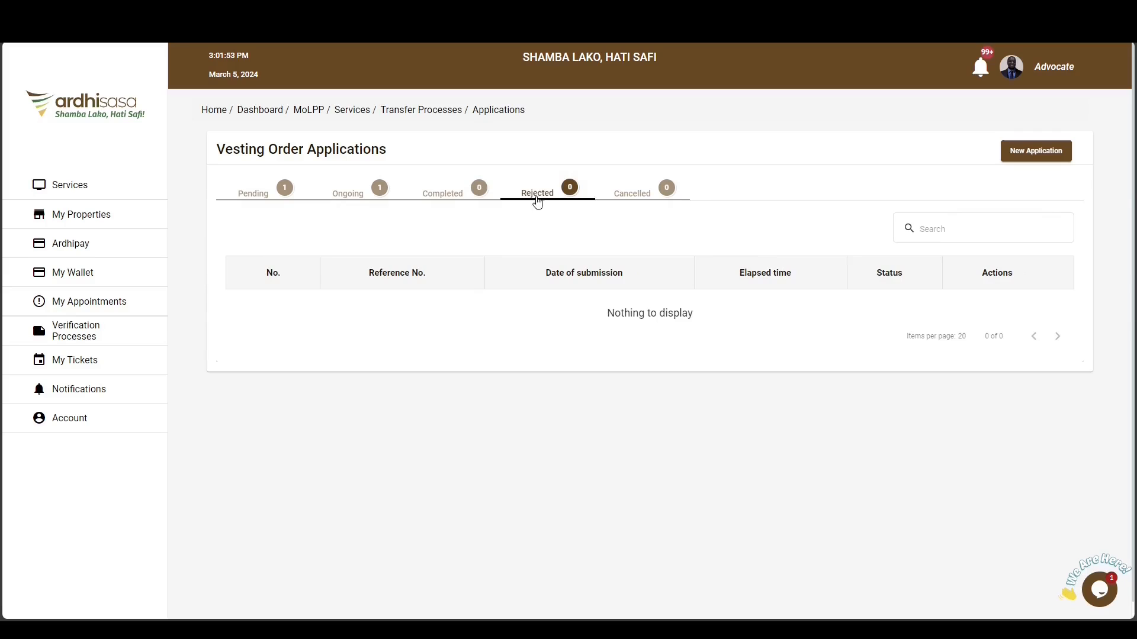
left_click(633, 197)
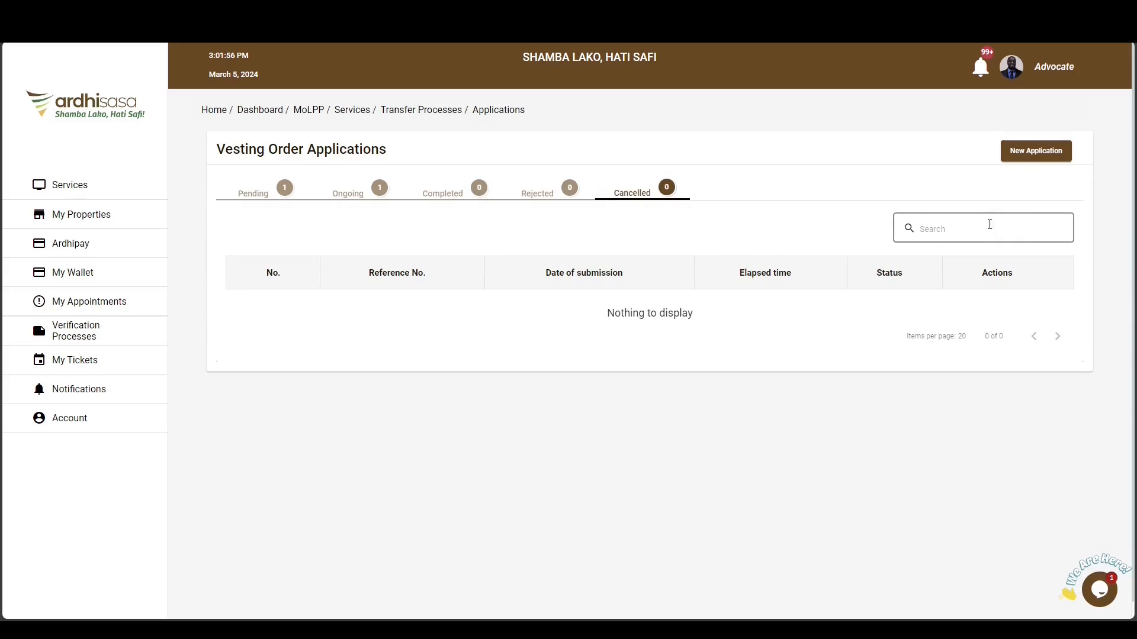
left_click(1035, 160)
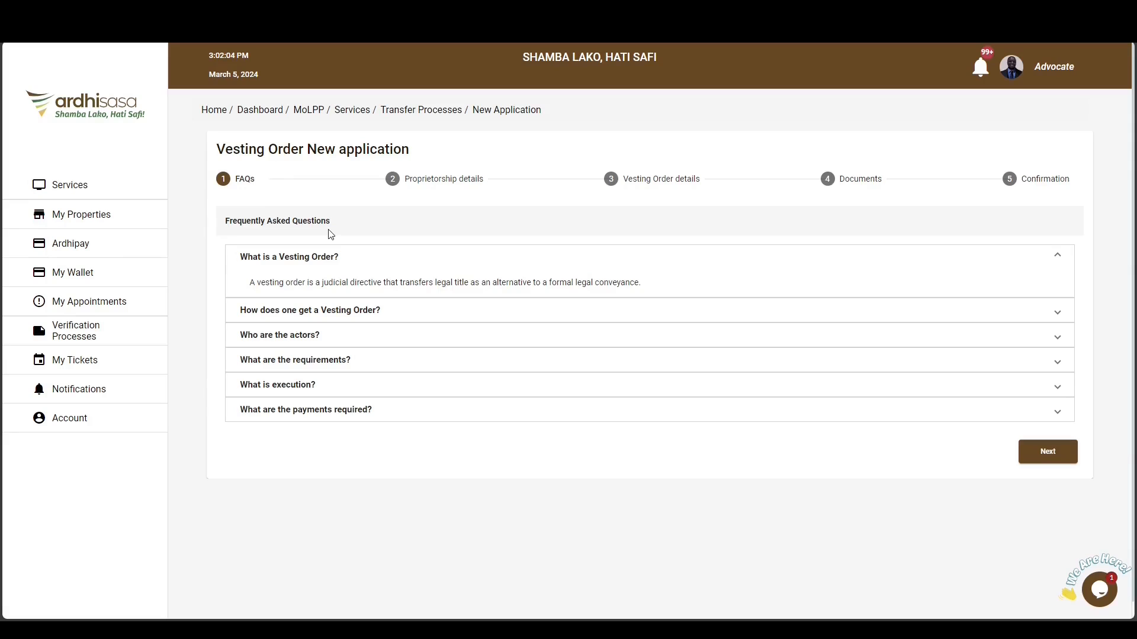
- Read the obtaining, requirements and payments FAQs, then proceed to Proprietorship details
left_click(329, 315)
left_click(330, 316)
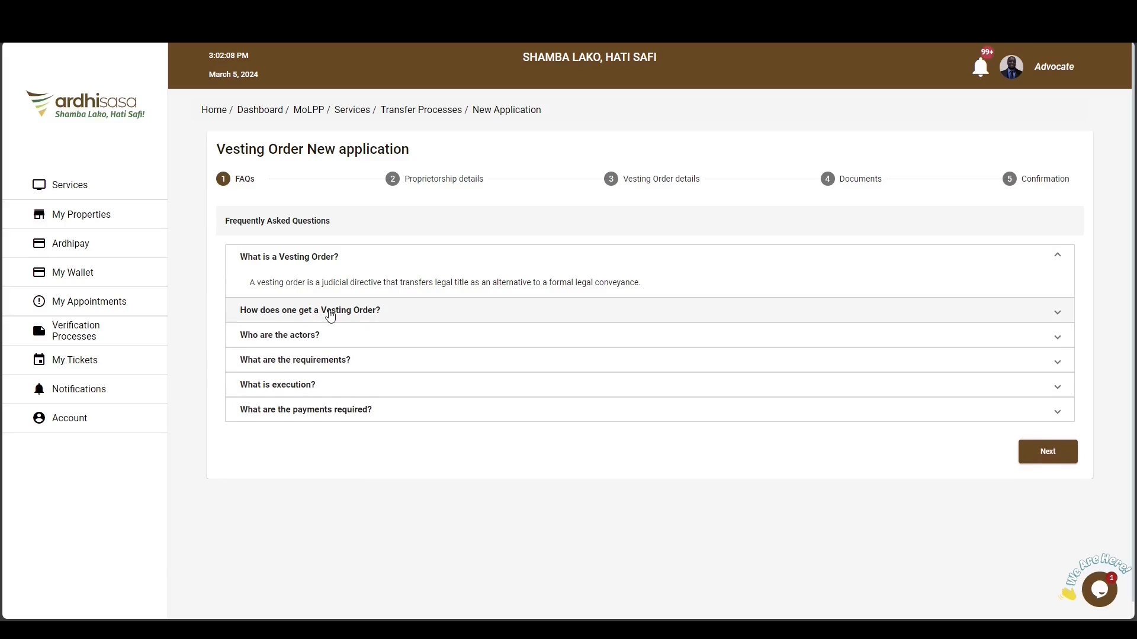
left_click(326, 364)
left_click(326, 363)
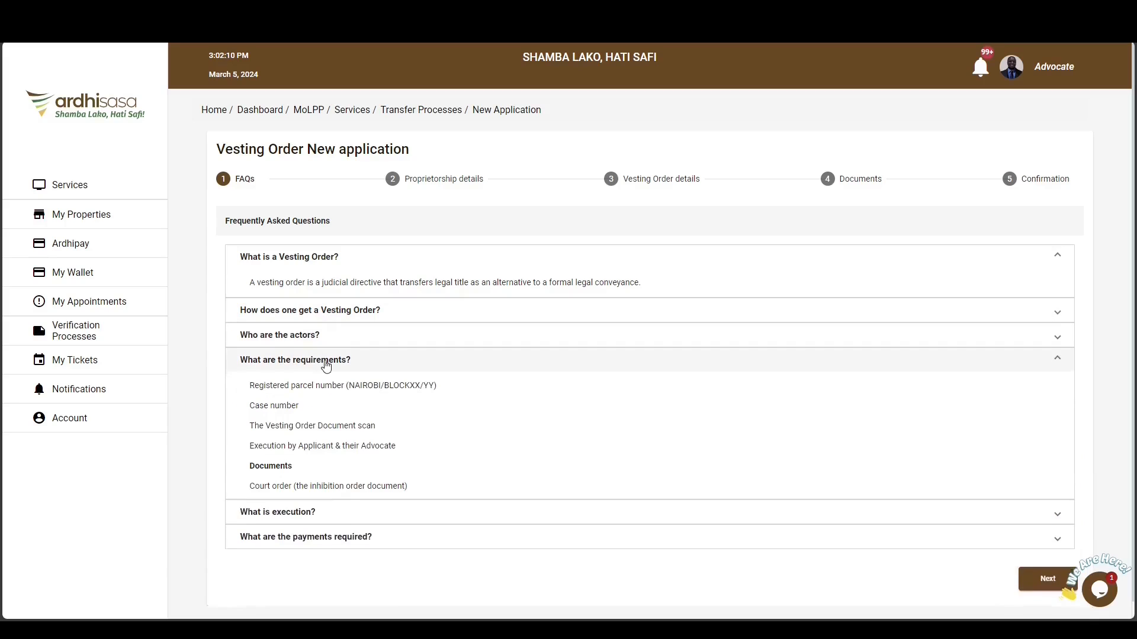
left_click(338, 414)
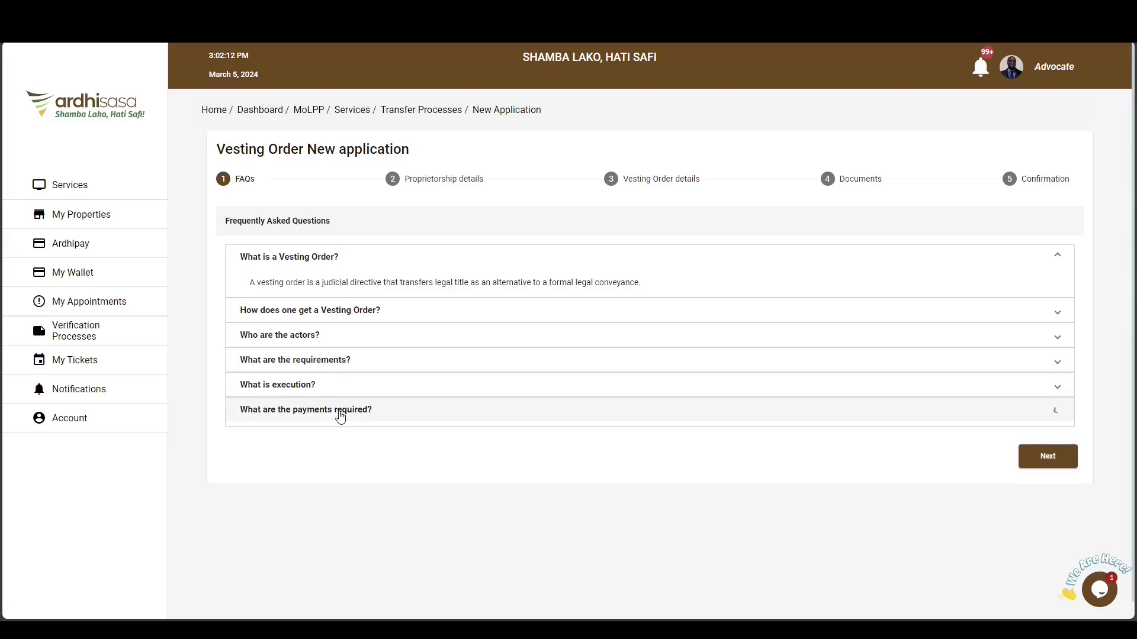
left_click(340, 416)
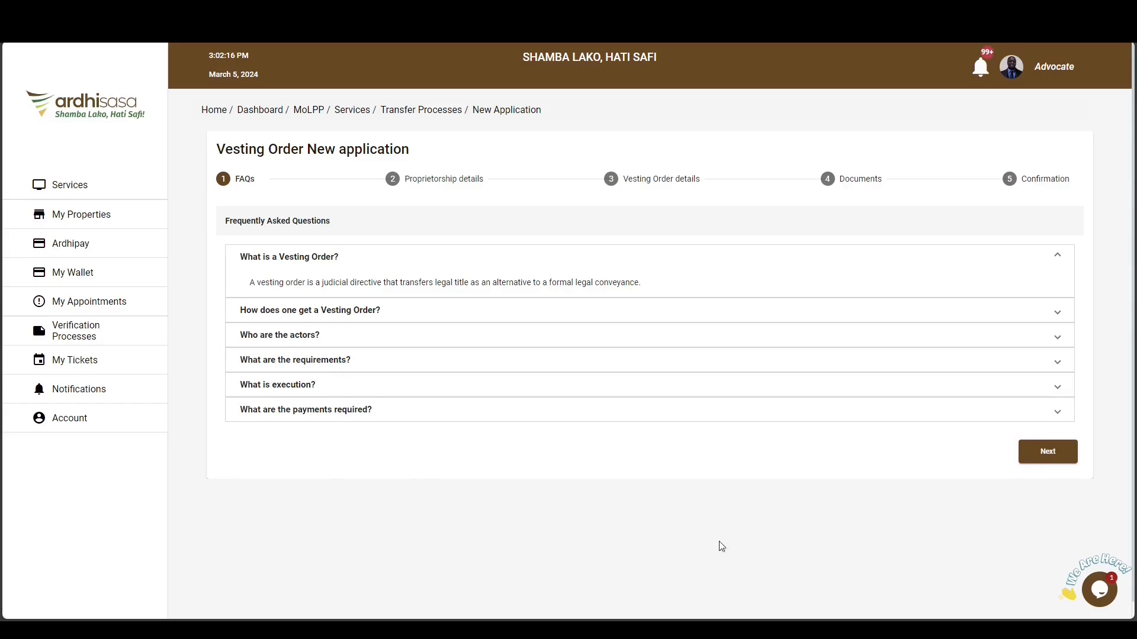
left_click(1040, 459)
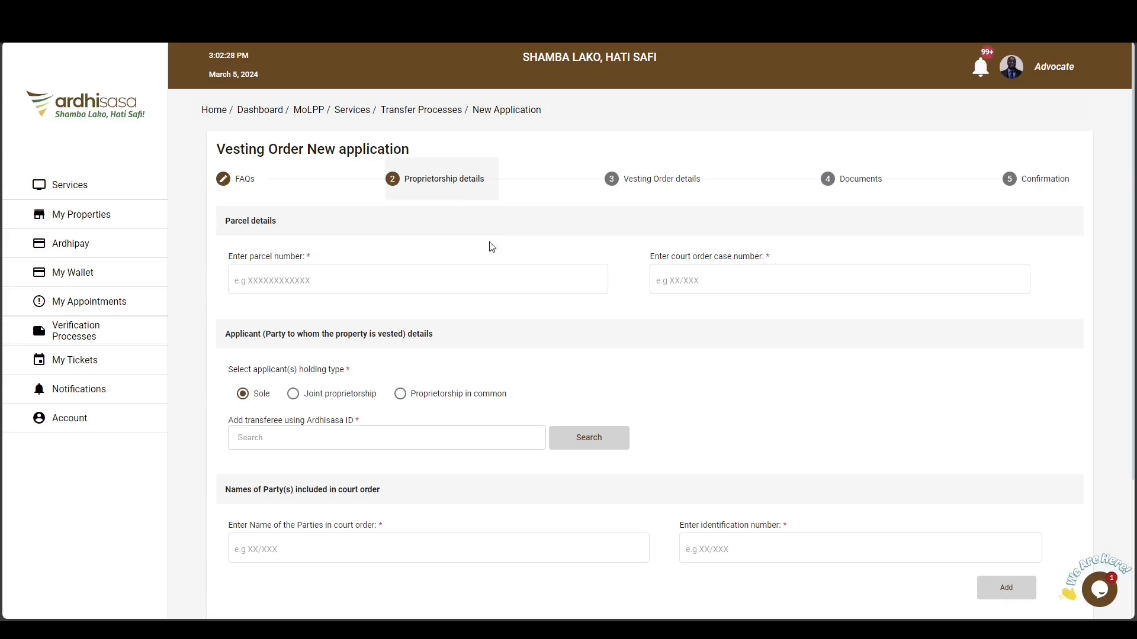
left_click(460, 283)
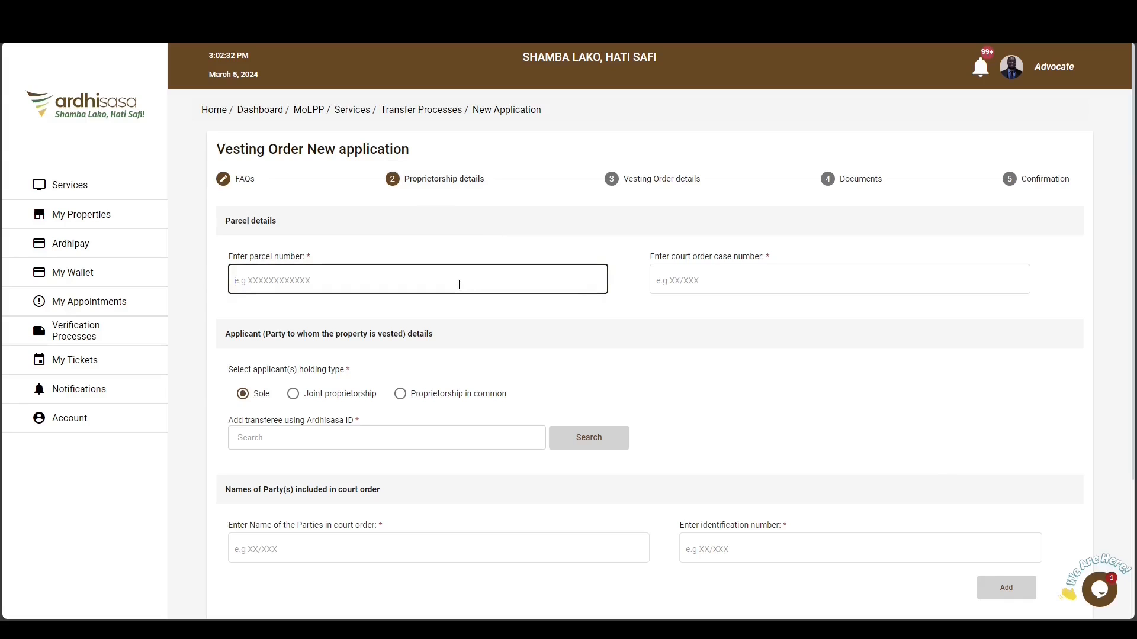
type("NAIROBI/BLOCK103")
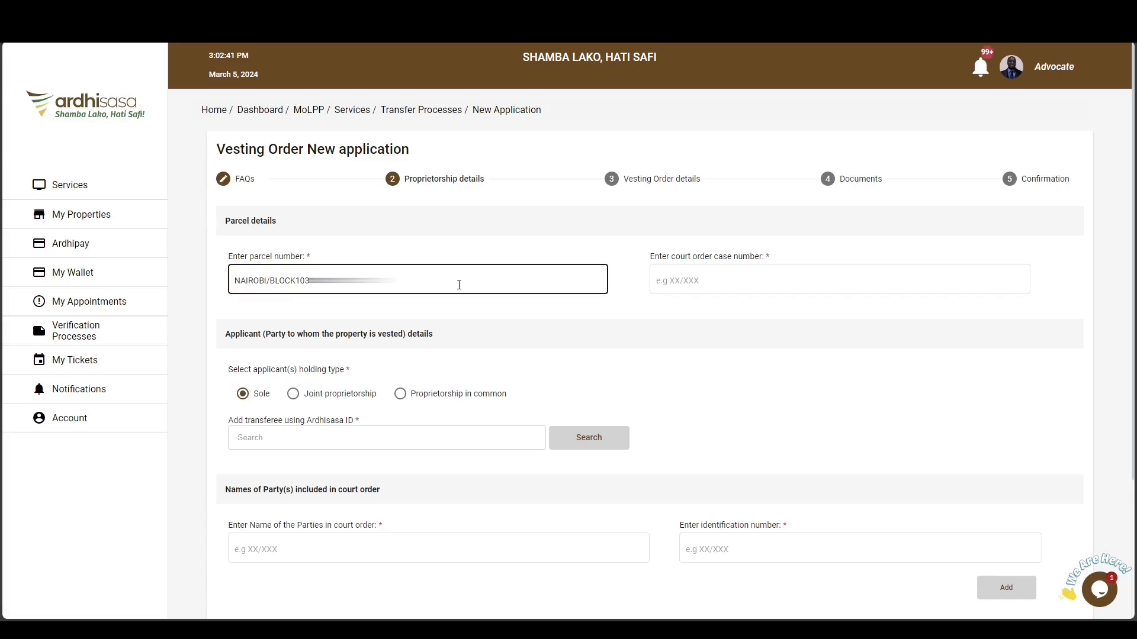
left_click(723, 281)
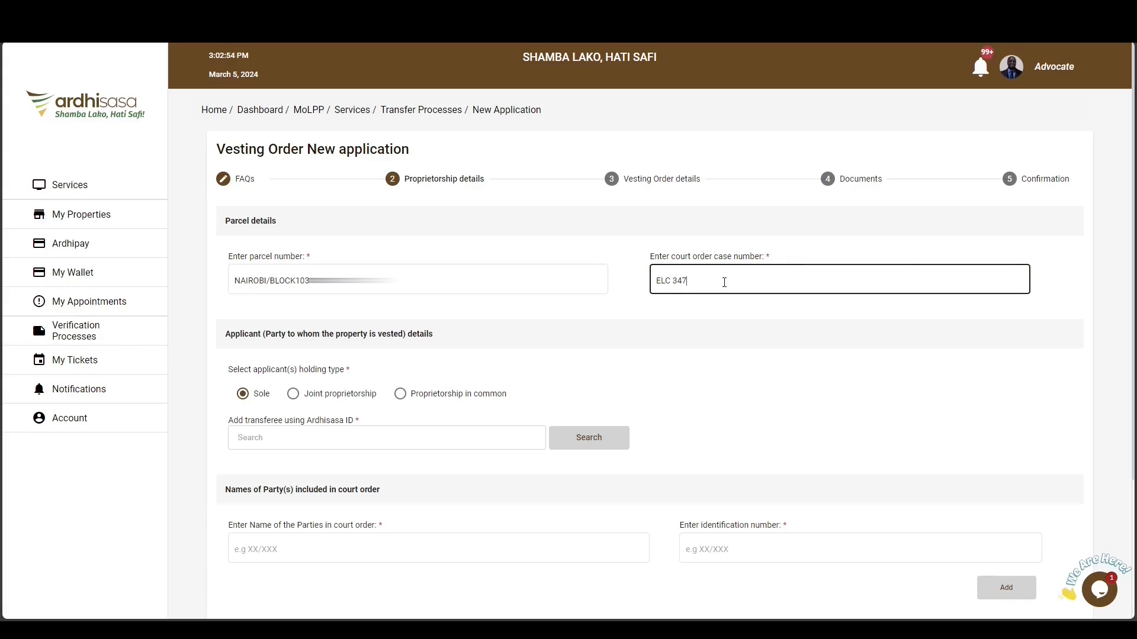
left_click(265, 400)
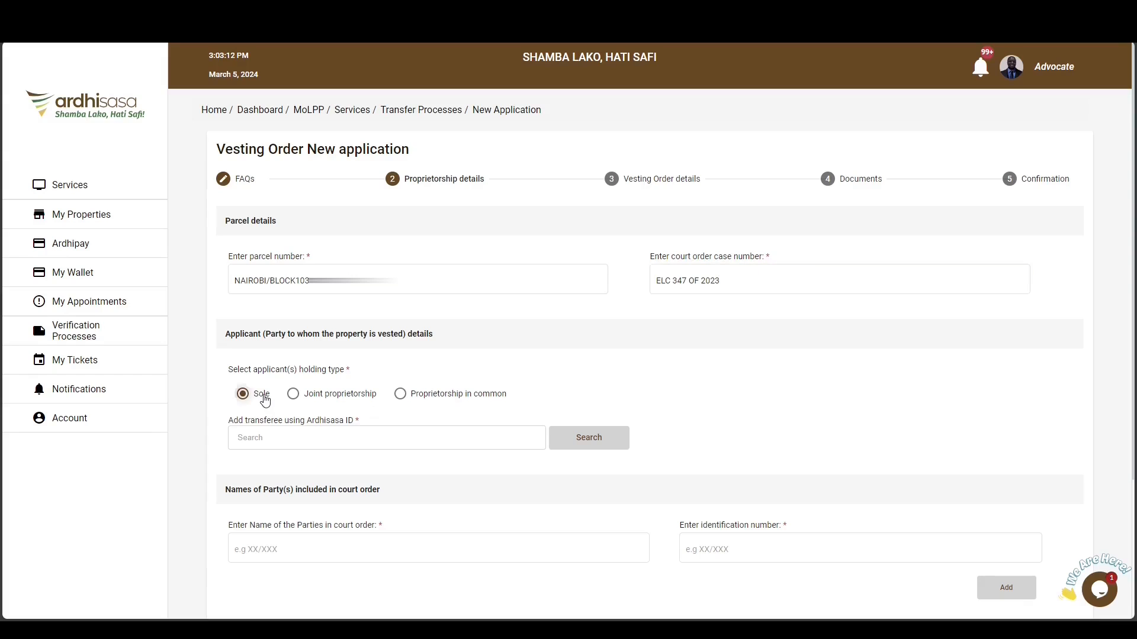
- Search for the transferee by entering their Ardhisasa ID
left_click(267, 439)
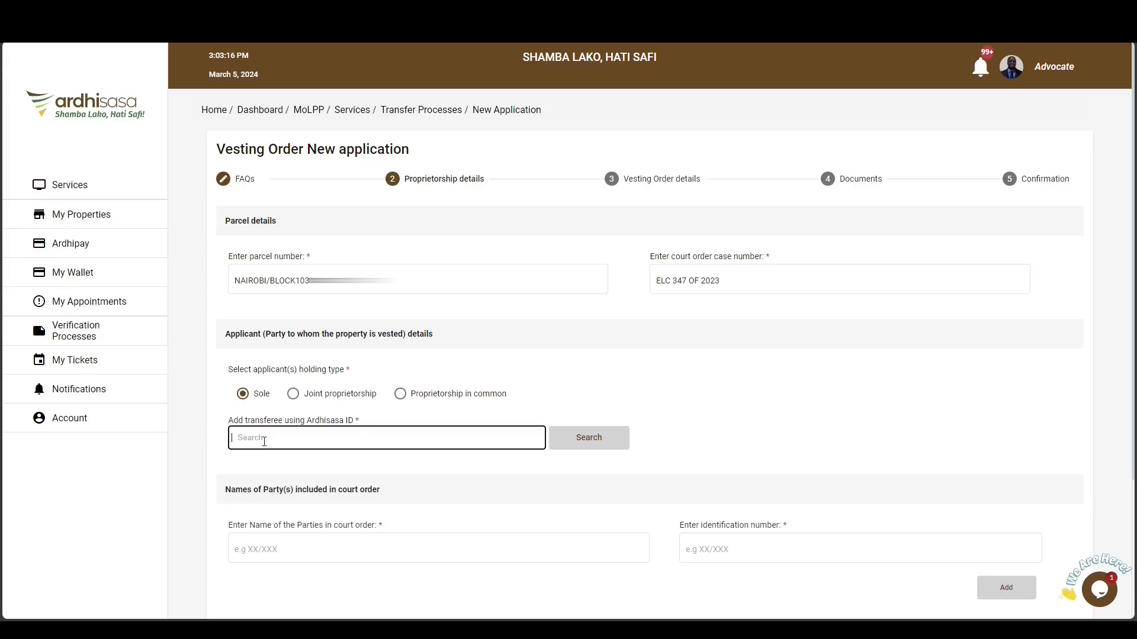
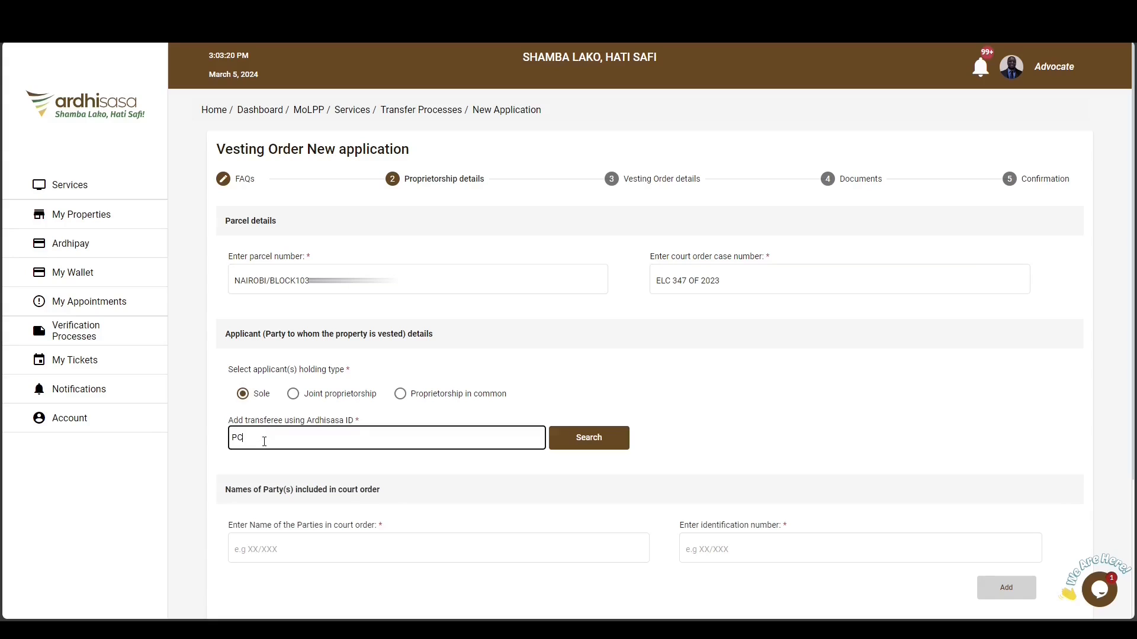
left_click(607, 451)
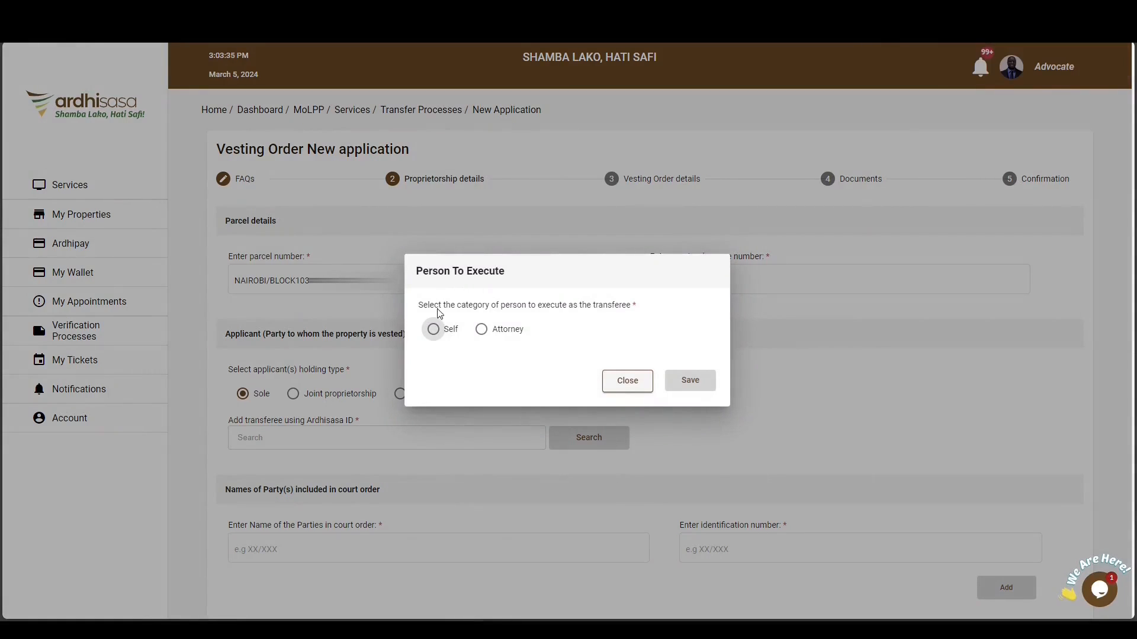
- Choose Self instead of Attorney as the transferee's executor and save
left_click(510, 336)
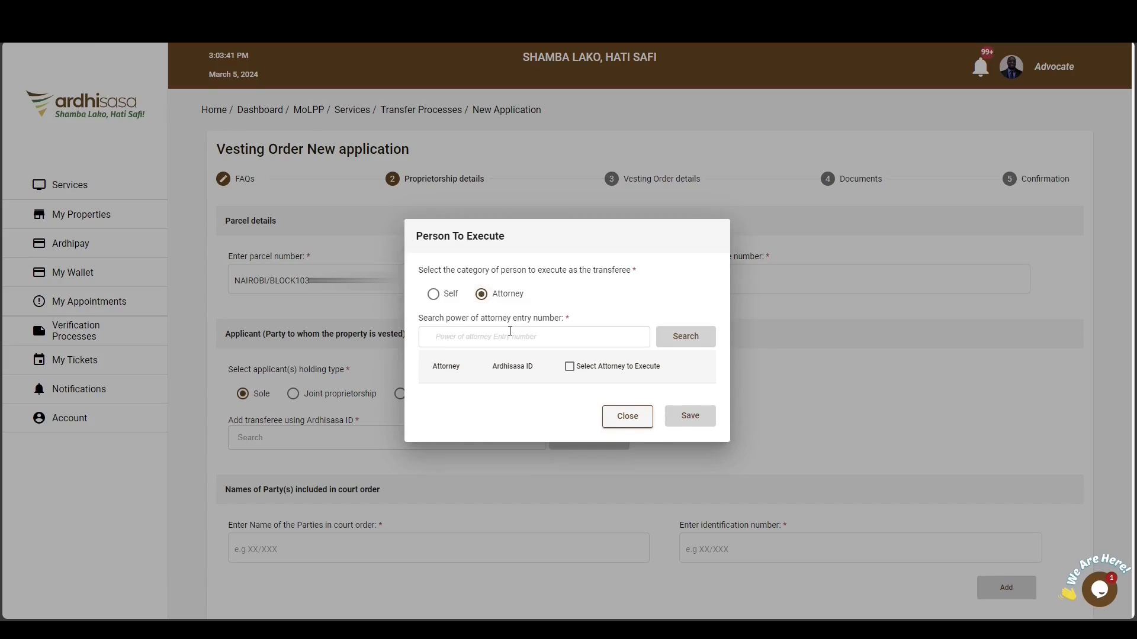
left_click(486, 342)
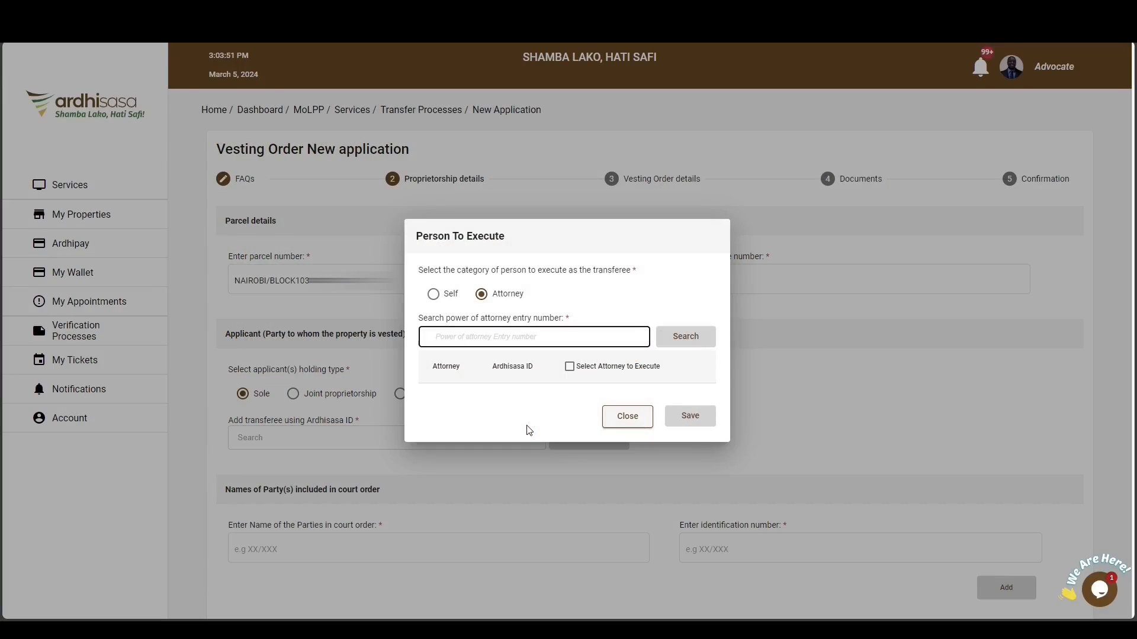
left_click(434, 295)
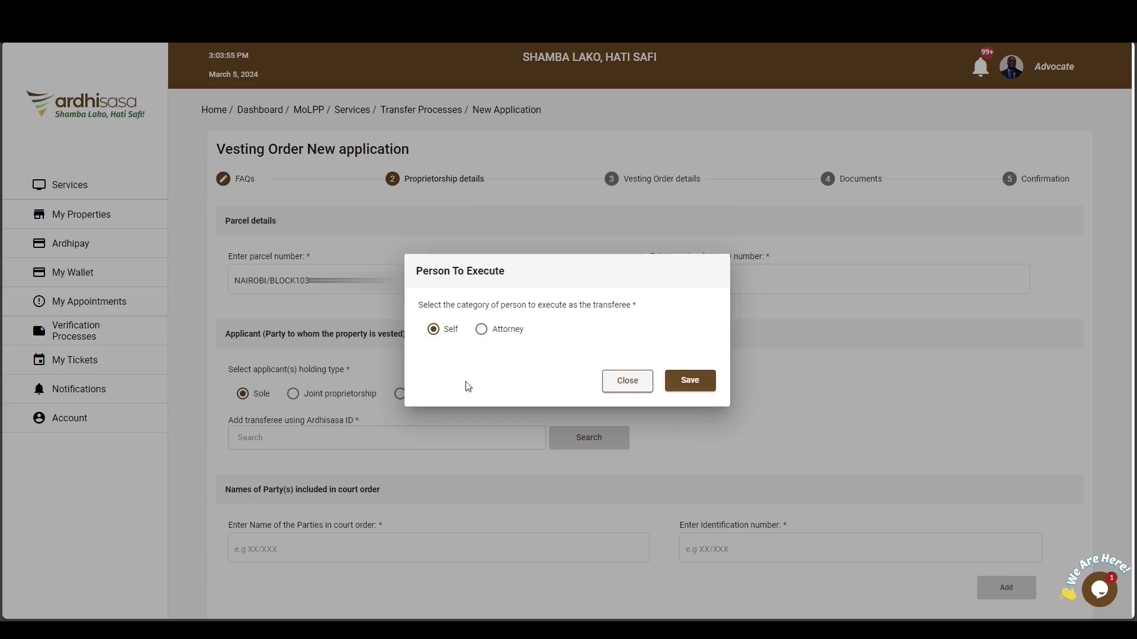
left_click(688, 383)
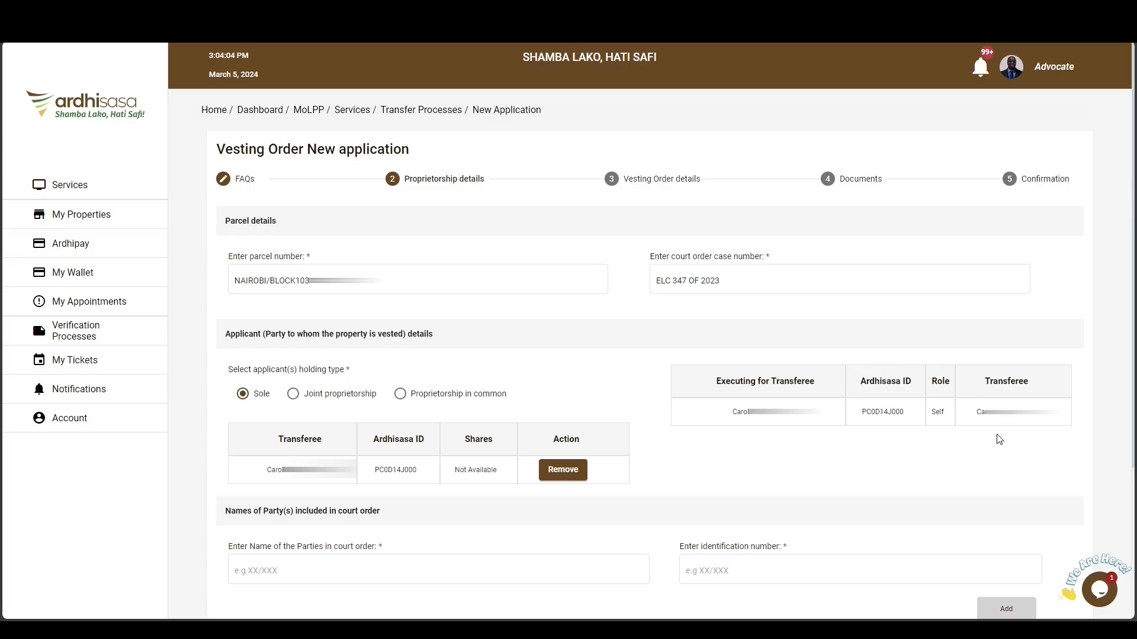
- Add the first court-order party with their name and ID number
scroll(1000, 440, "down", 4)
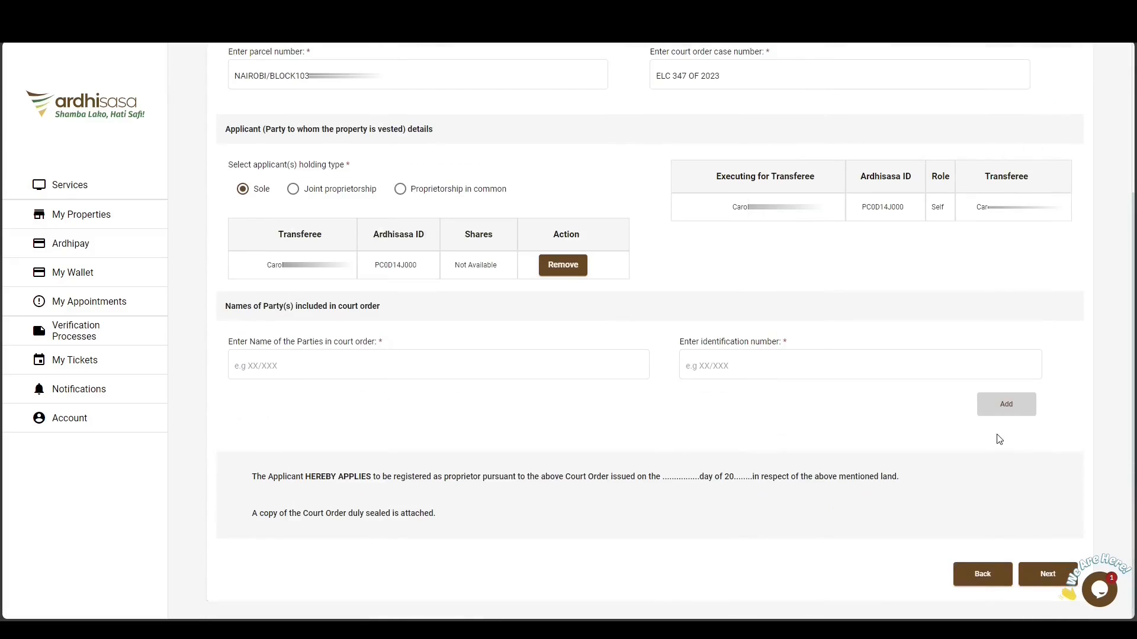
left_click(261, 332)
left_click(343, 331)
left_click(297, 364)
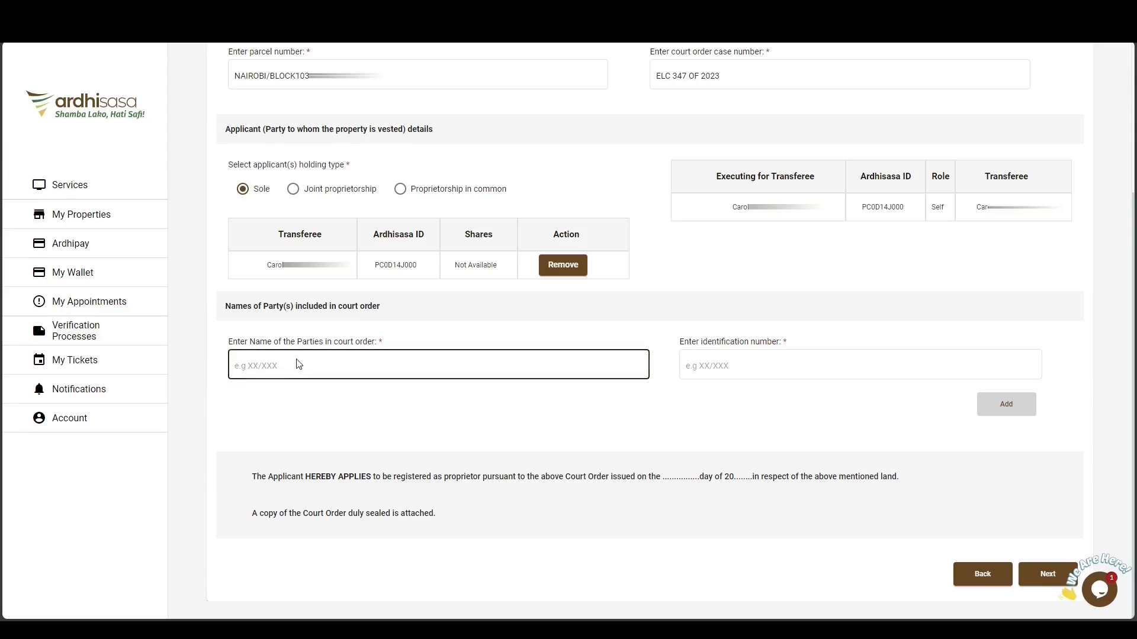
type("CARO")
left_click(728, 376)
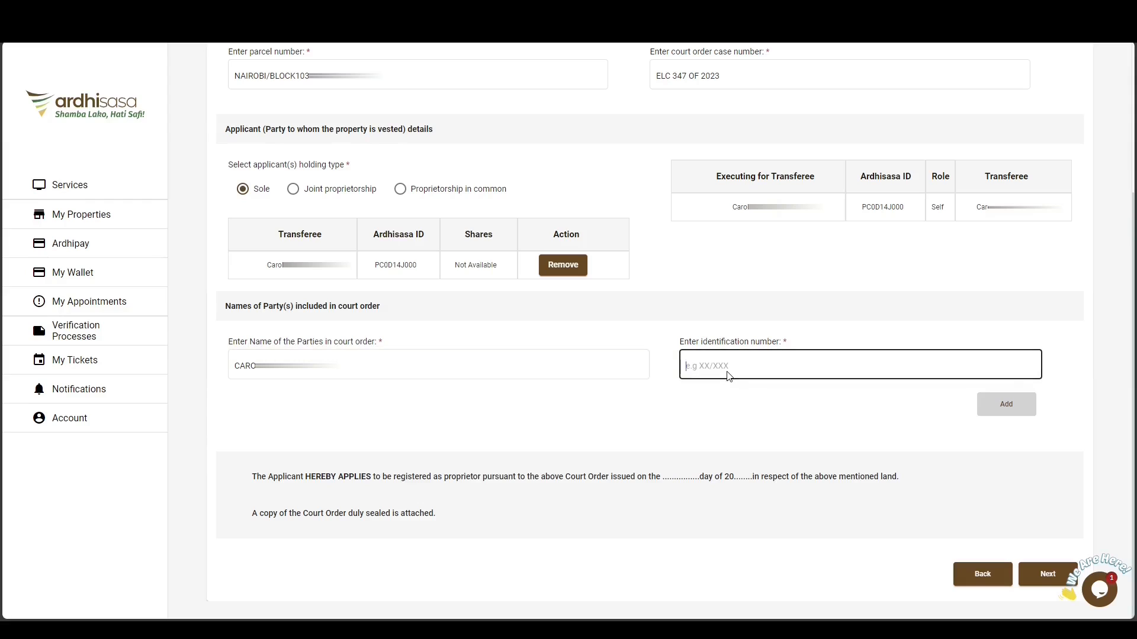
type("287*")
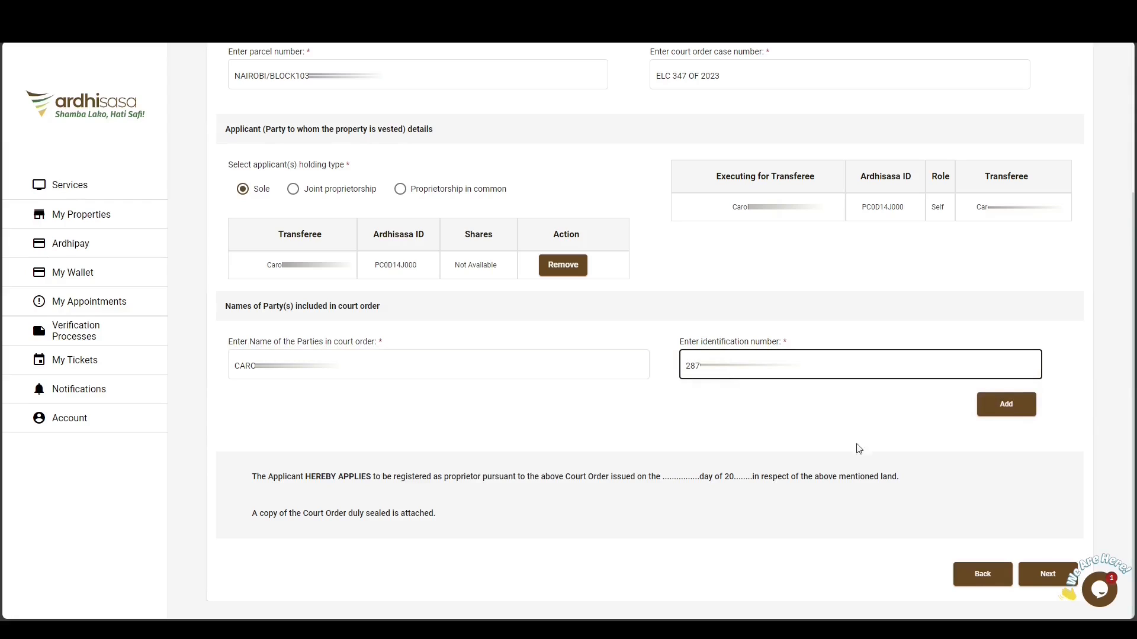
left_click(1007, 405)
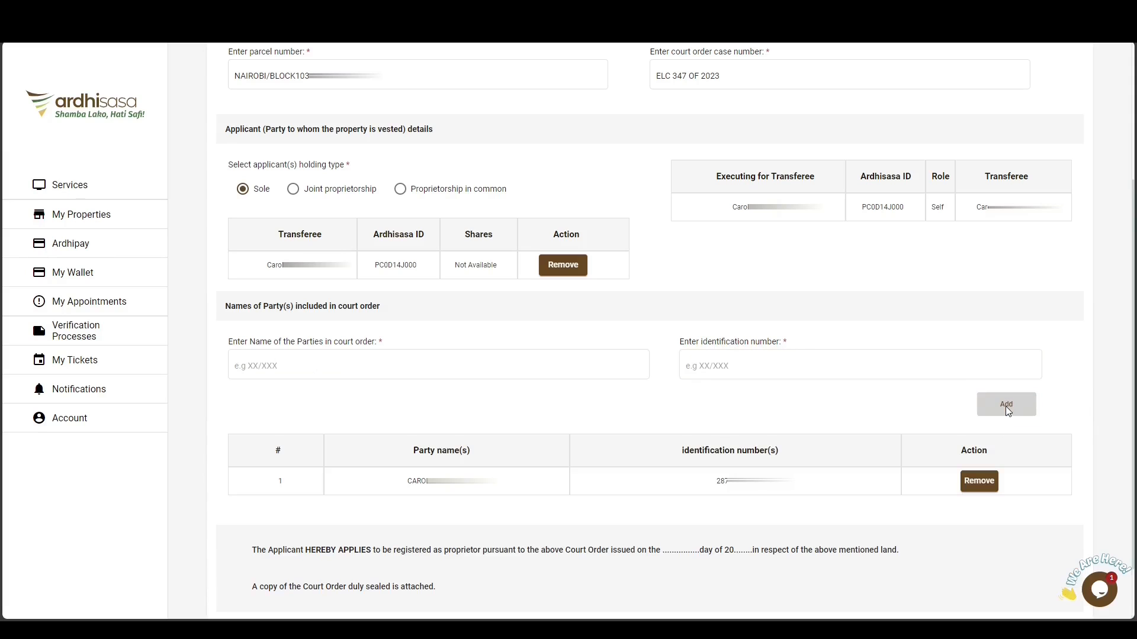
- Add the second party with name and ID number, then continue to Vesting Order details
left_click(538, 378)
type("TUR")
left_click(771, 362)
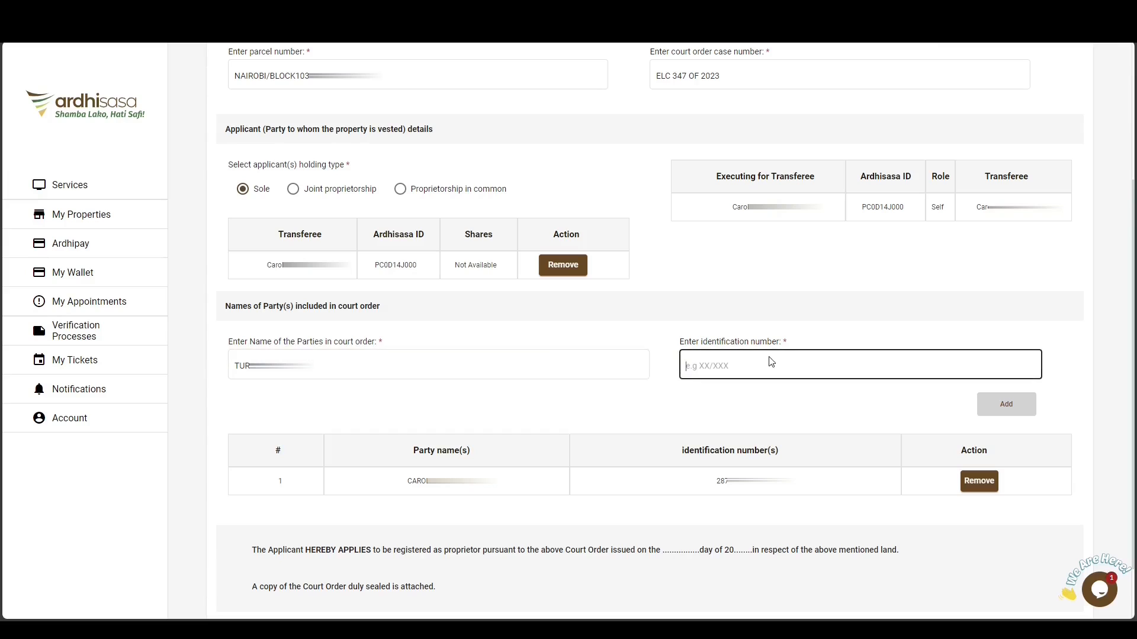
type("27")
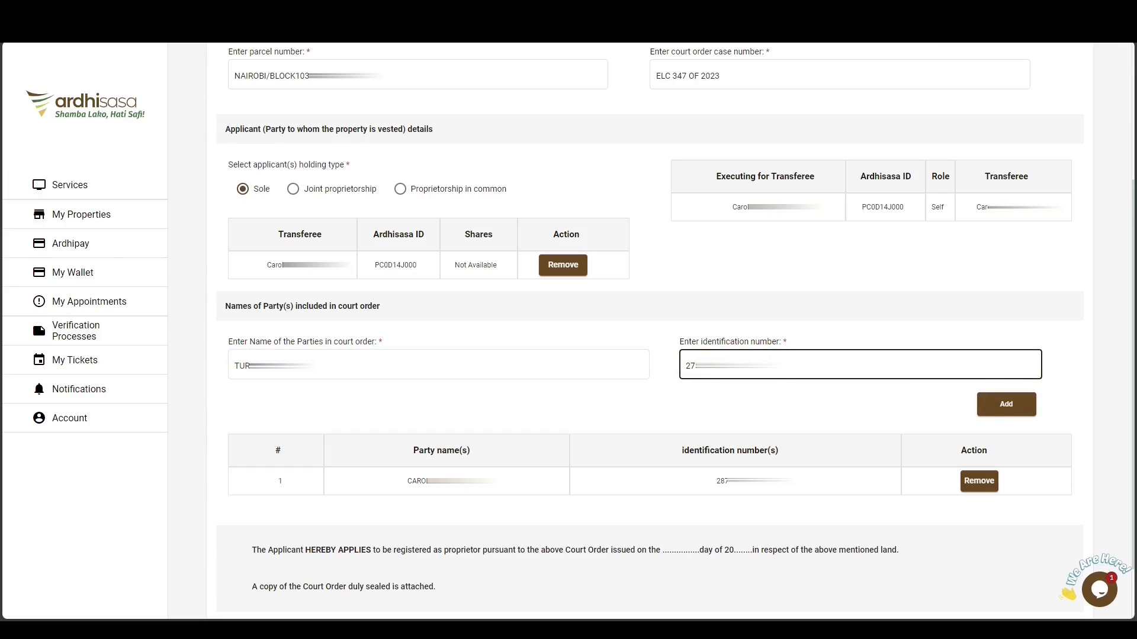
left_click(997, 411)
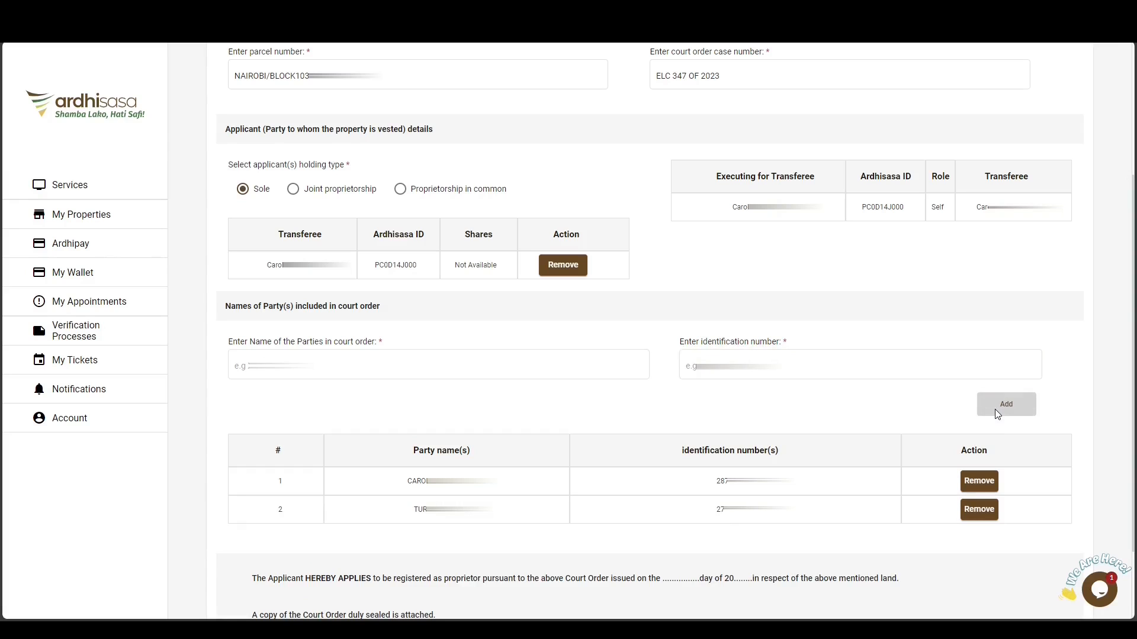
scroll(1001, 426, "down", 2)
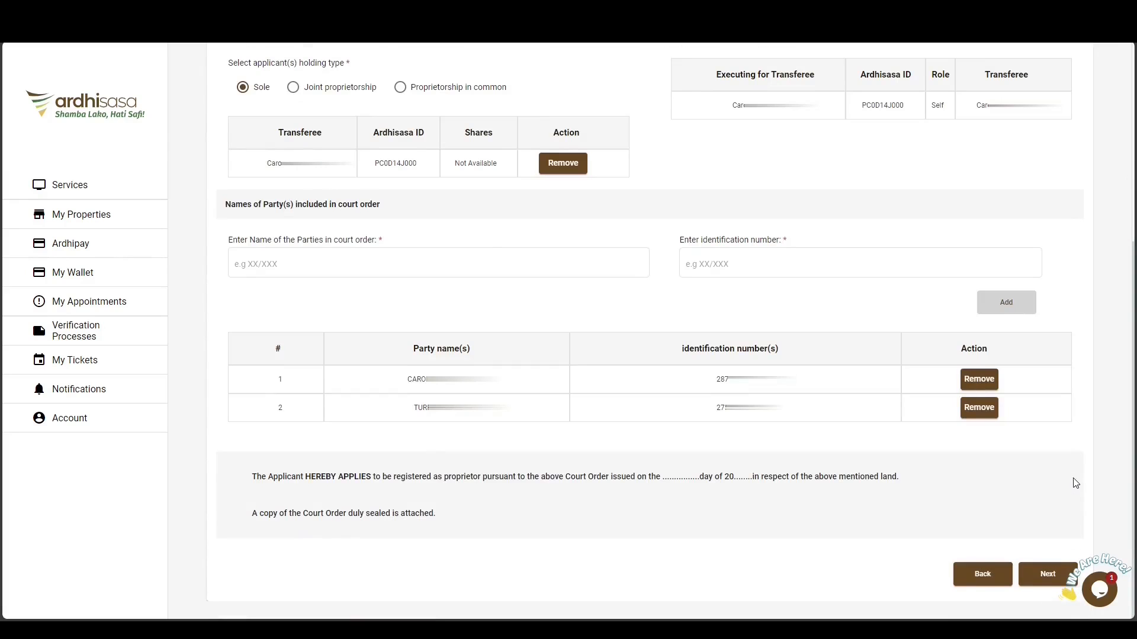
left_click(1047, 587)
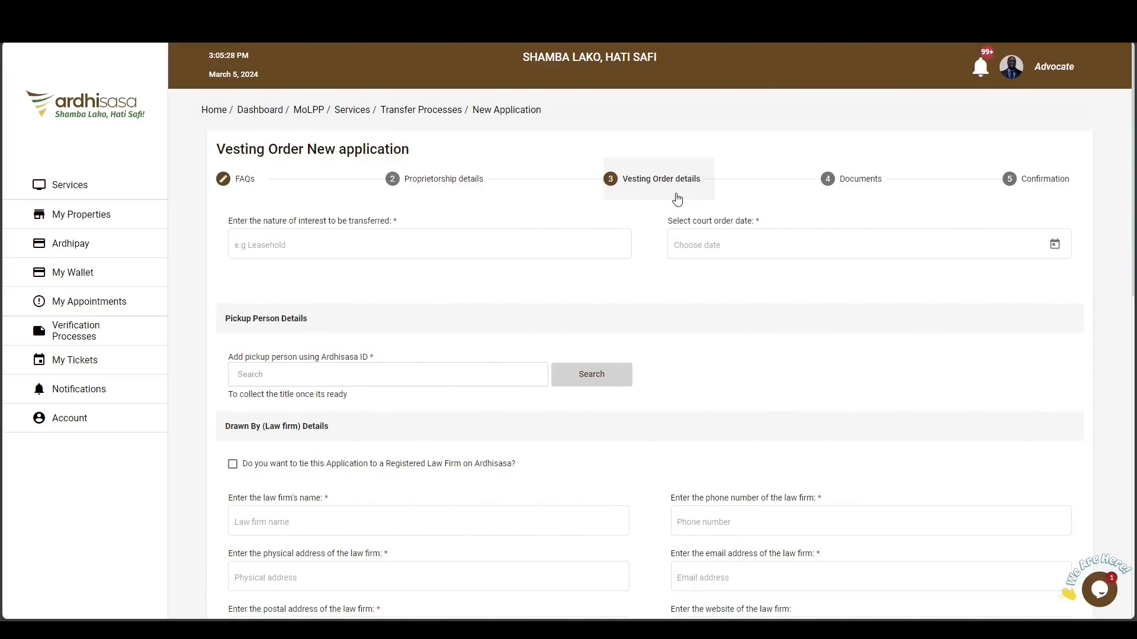
- Enter LEASEHOLD as the interest transferred and set the court order date to 3 November 2023
left_click(388, 247)
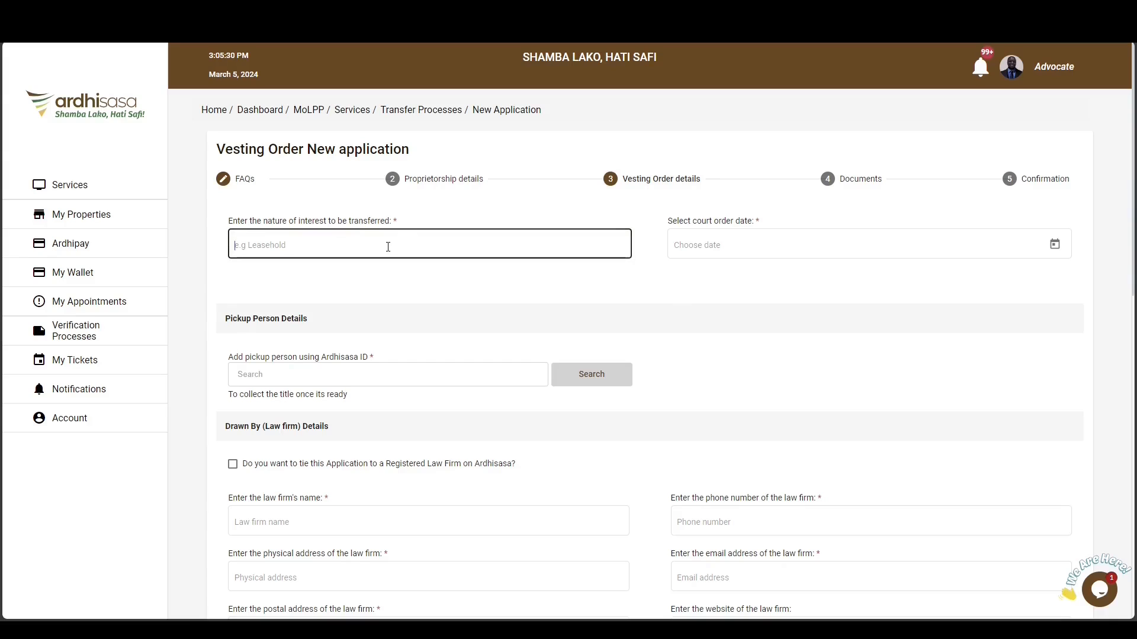
type("LEASEHOLD")
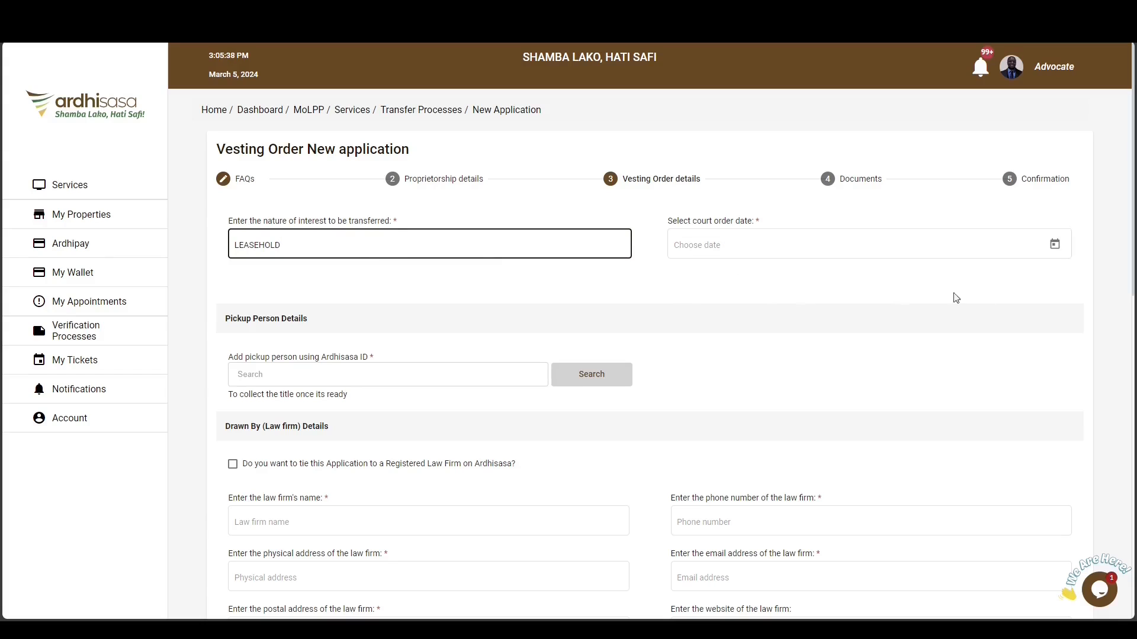
left_click(1055, 244)
left_click(690, 283)
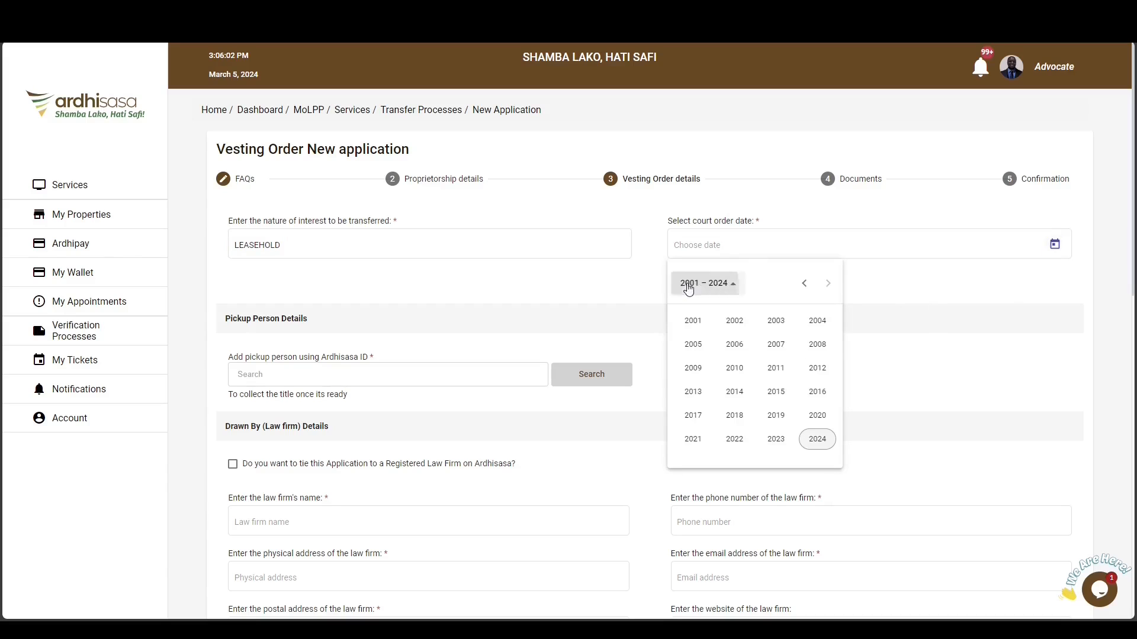
left_click(776, 439)
left_click(786, 391)
left_click(801, 334)
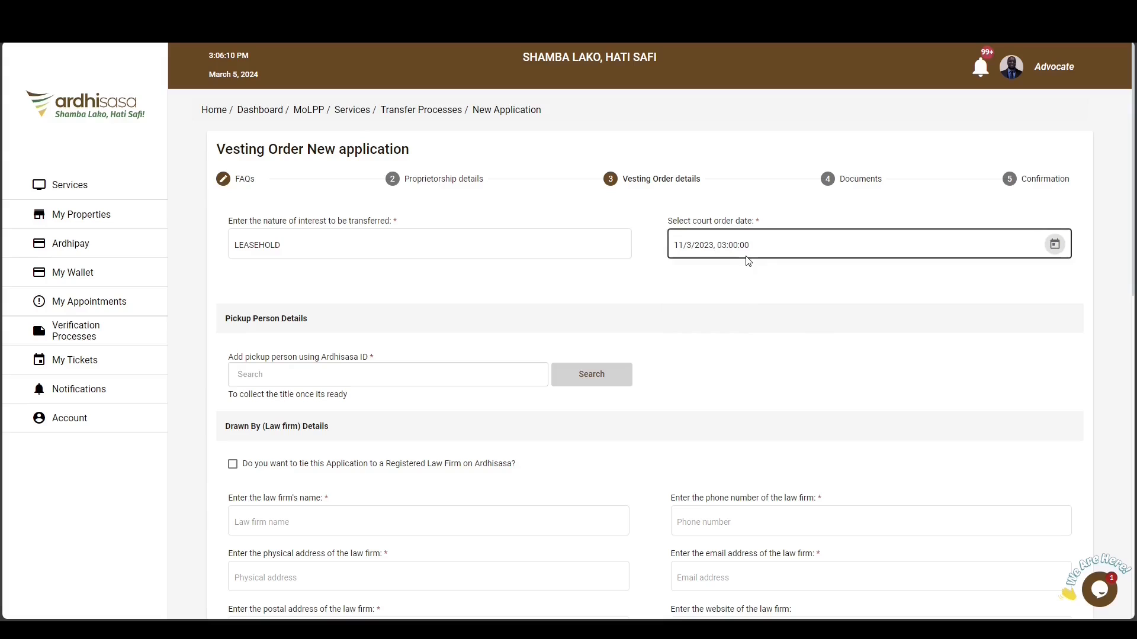
left_click(281, 378)
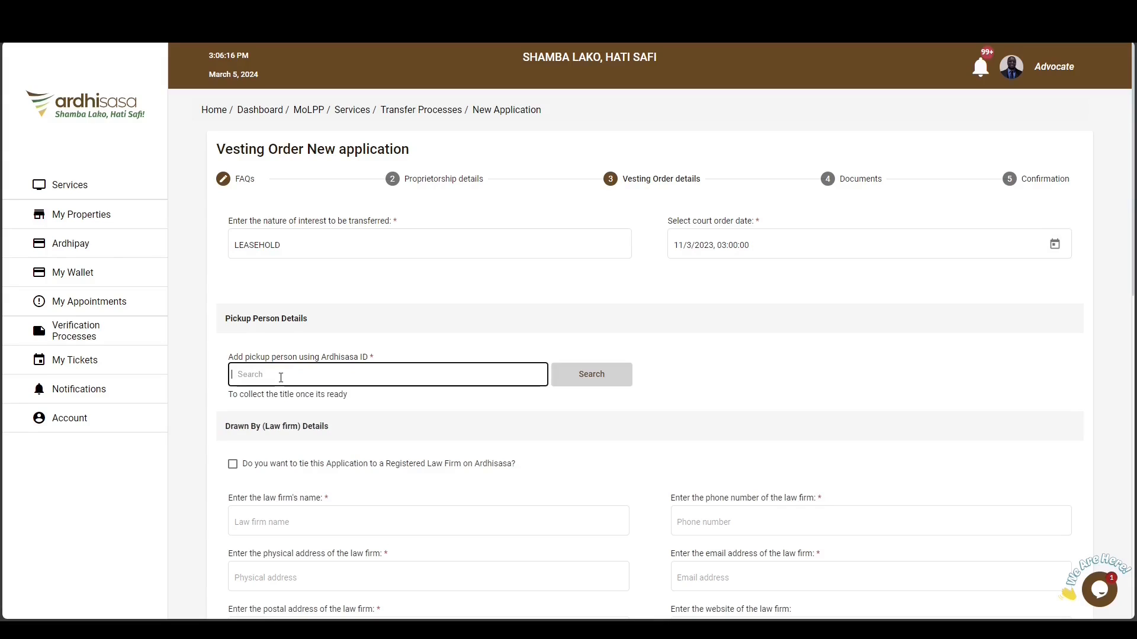
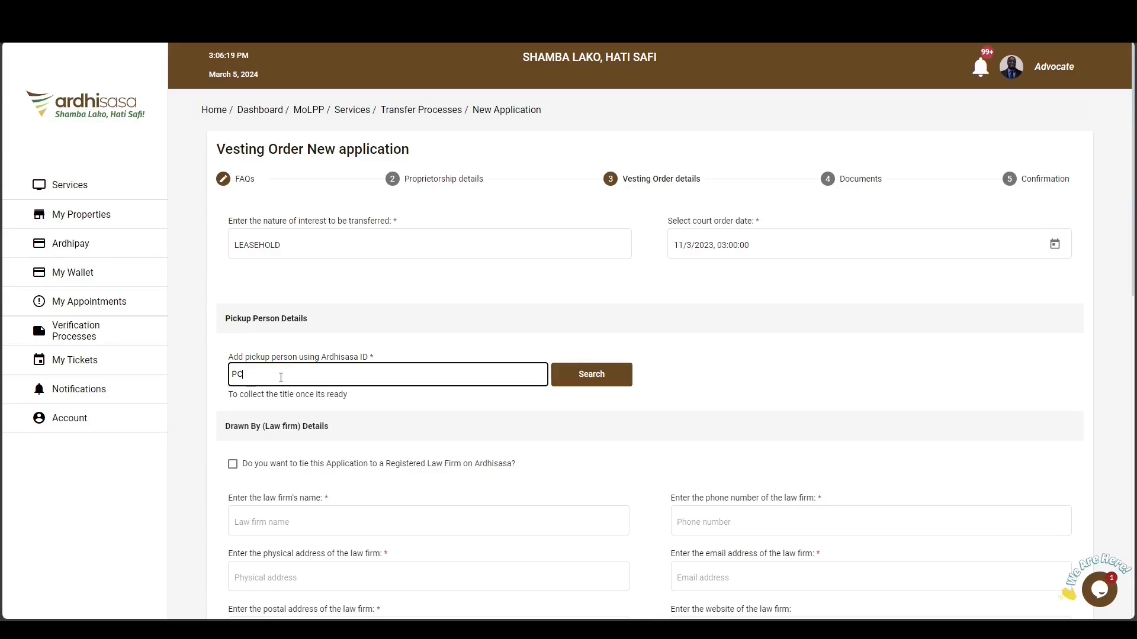
- Find the pickup person by entering their Ardhisasa ID and add them to Pickup Person Details
left_click(591, 382)
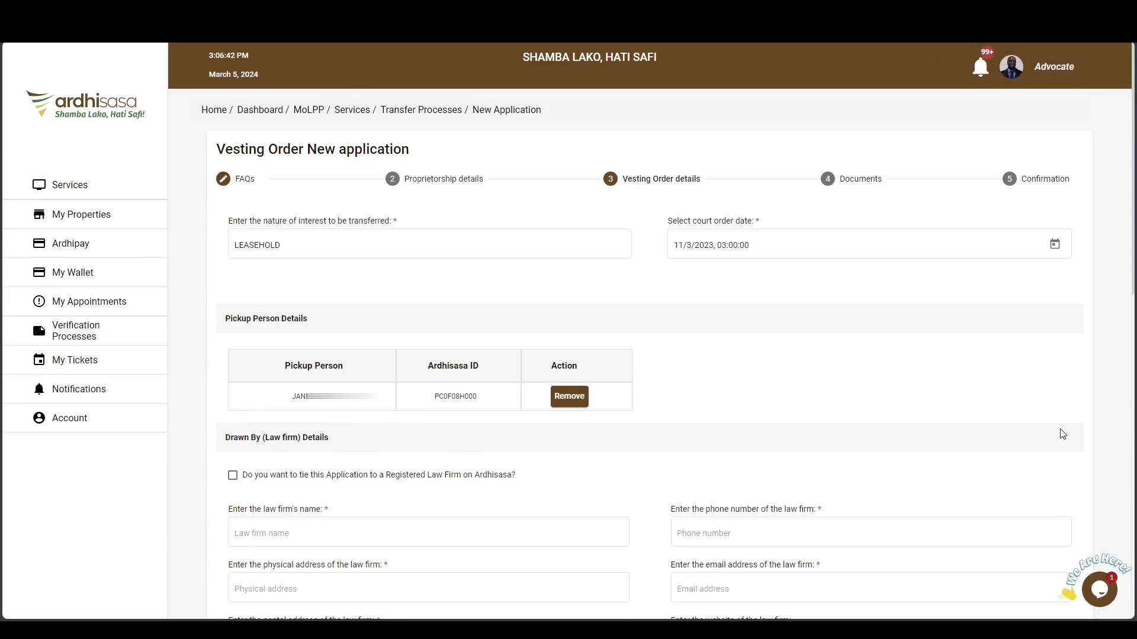
scroll(1062, 436, "down", 5)
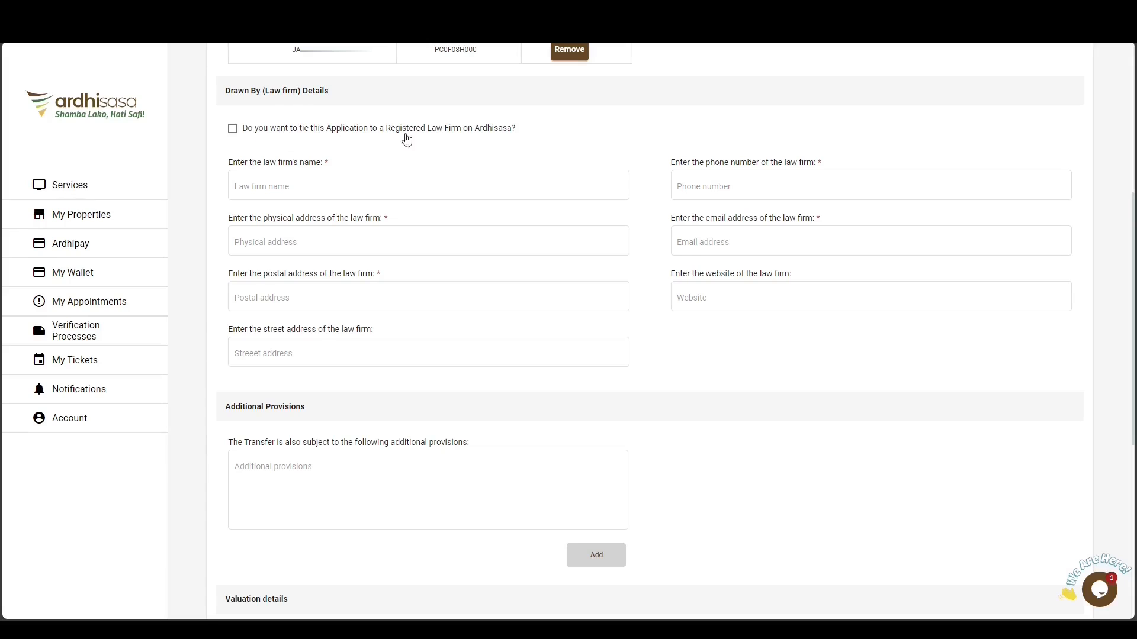
- Skip the registered-firm lookup and autofill ARDHI ADVOCATES' phone, physical and postal addresses and e-mail
left_click(233, 129)
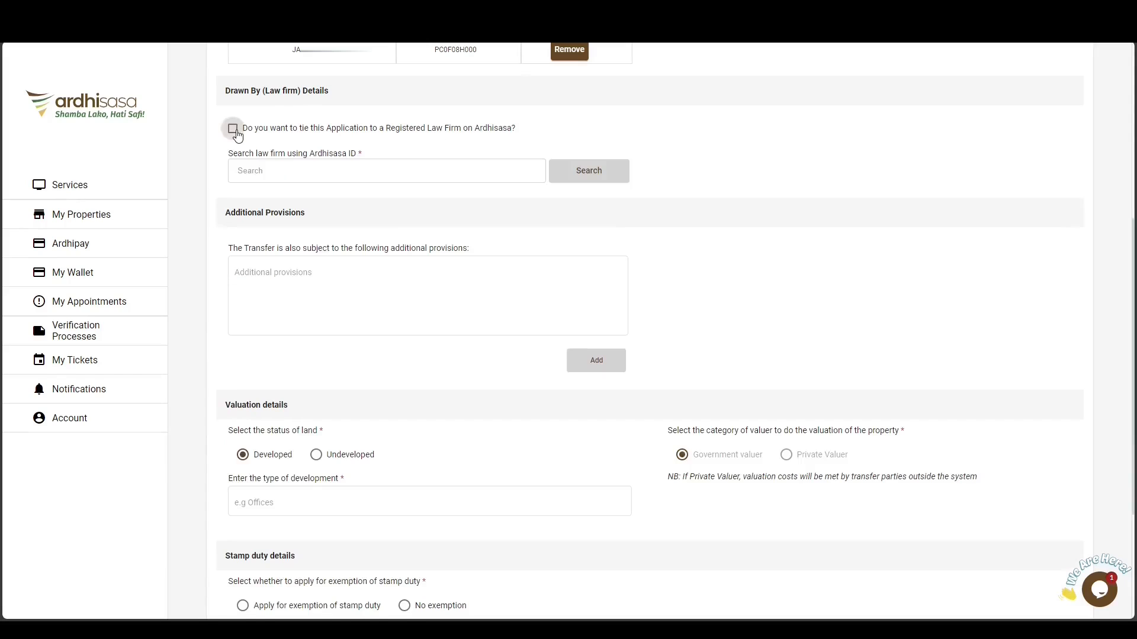
left_click(278, 172)
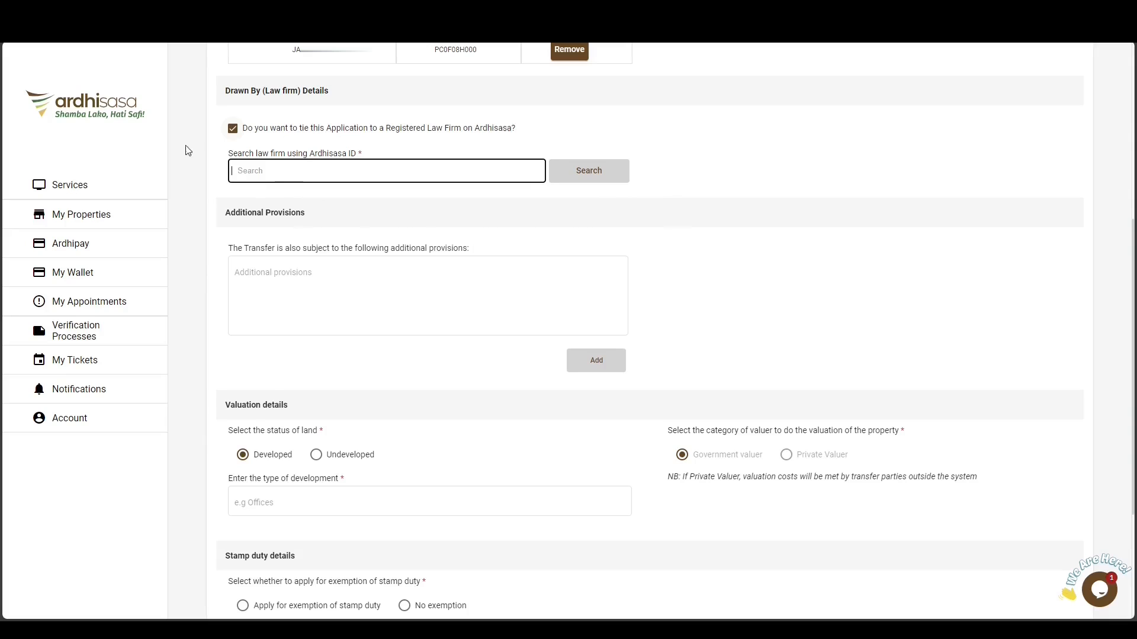
left_click(239, 131)
left_click(233, 129)
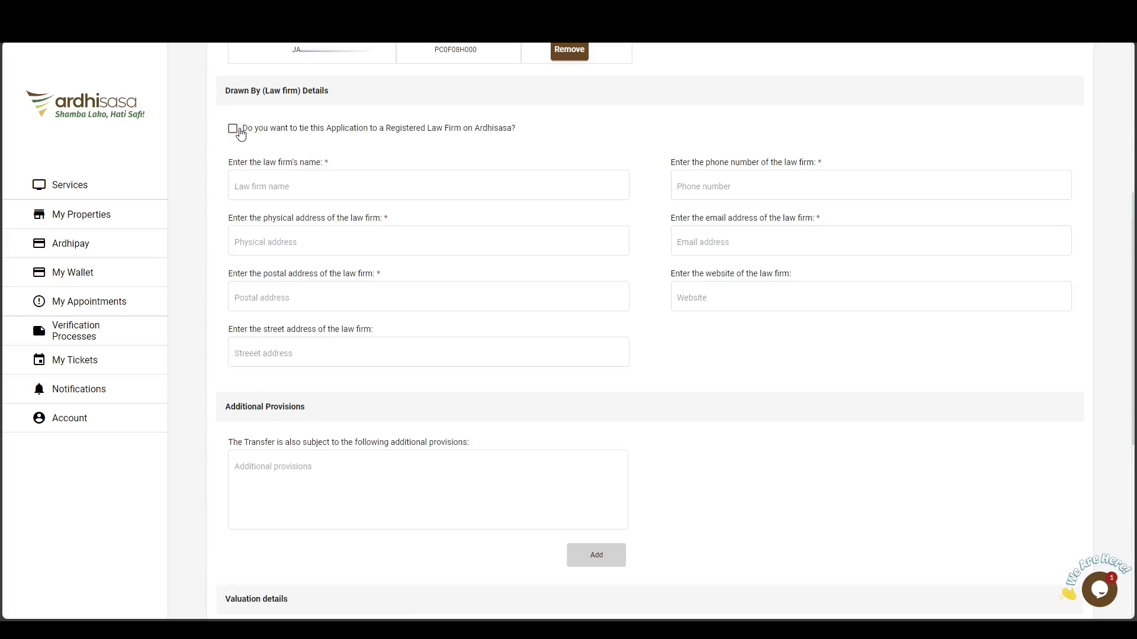
left_click(263, 185)
left_click(396, 278)
left_click(803, 249)
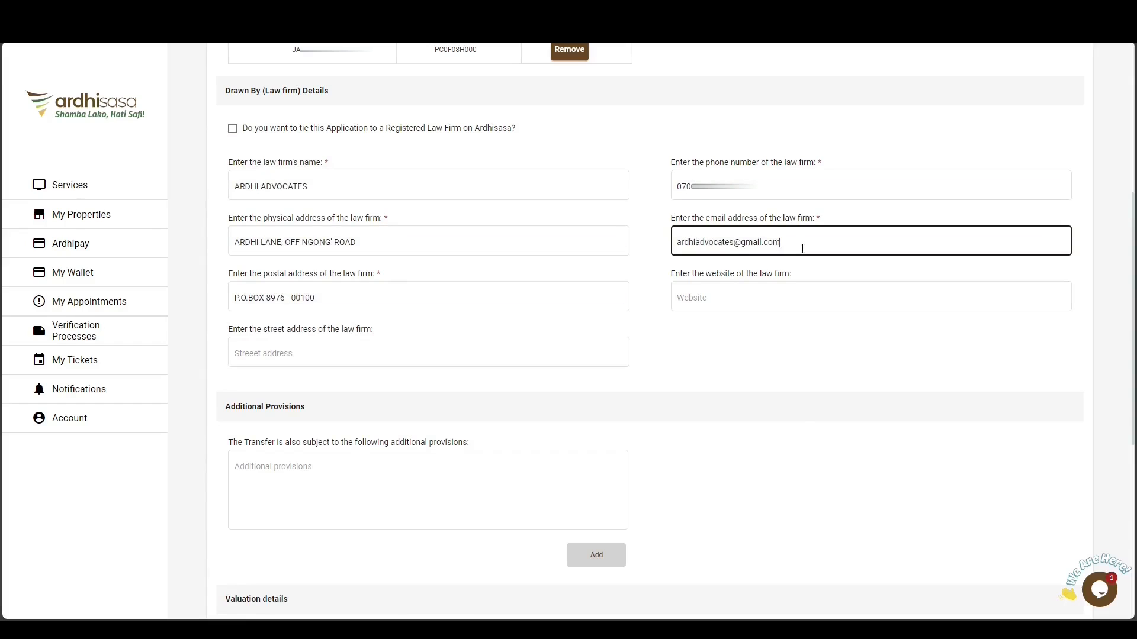
left_click(527, 362)
scroll(1053, 349, "down", 5)
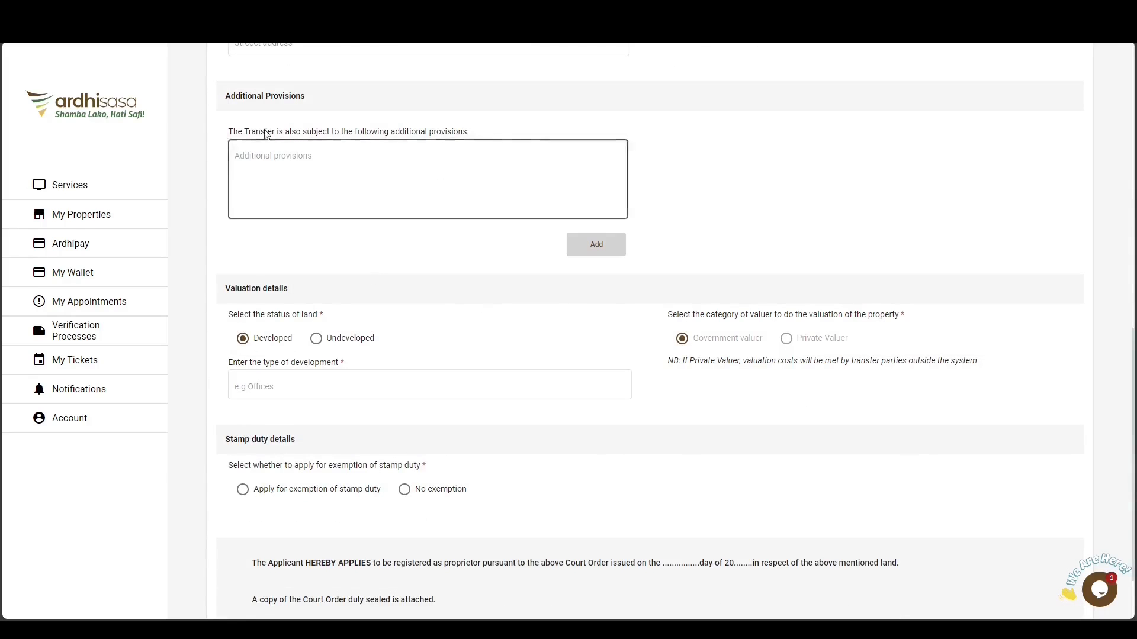
- Mark the land status as Developed and enter 'Shops' as the type of development
left_click(302, 168)
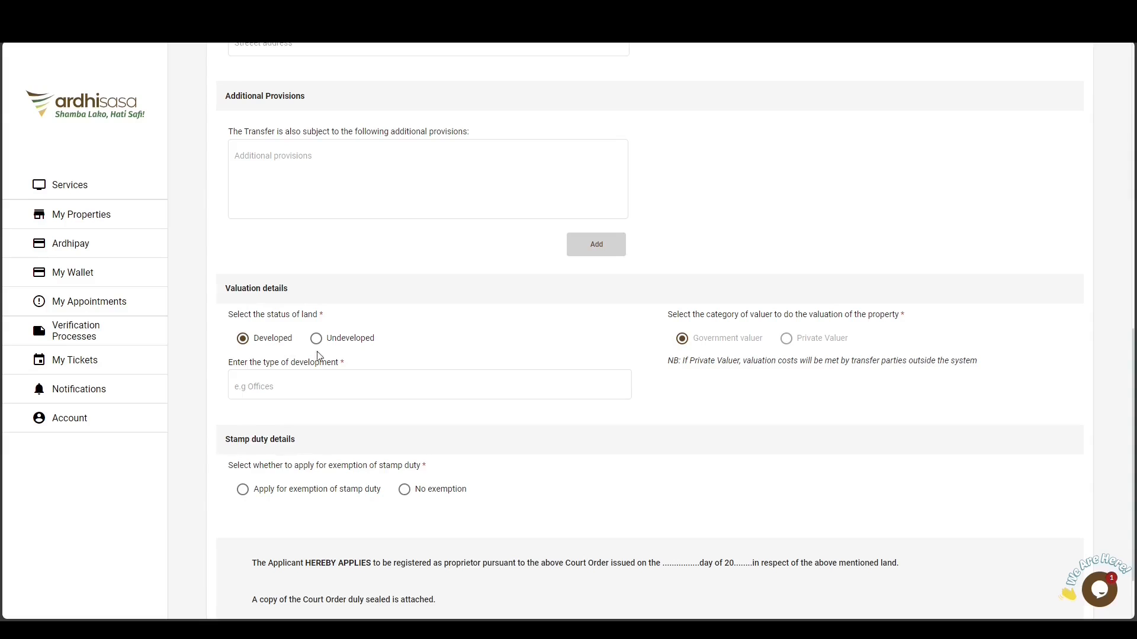
left_click(289, 349)
left_click(308, 385)
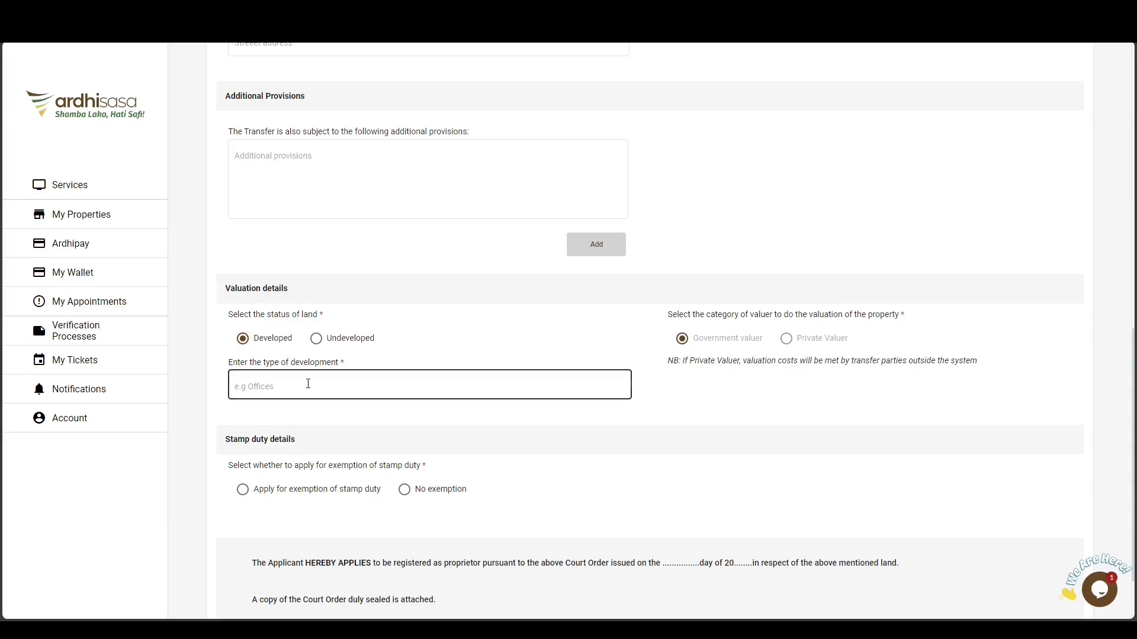
type("Shops")
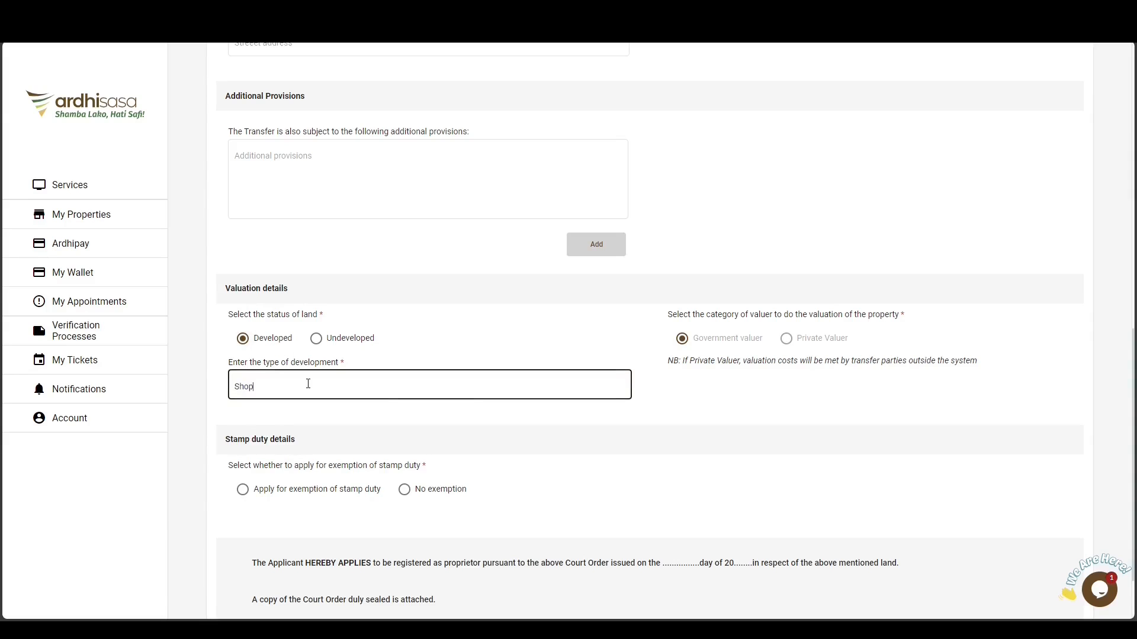
scroll(258, 382, "down", 2)
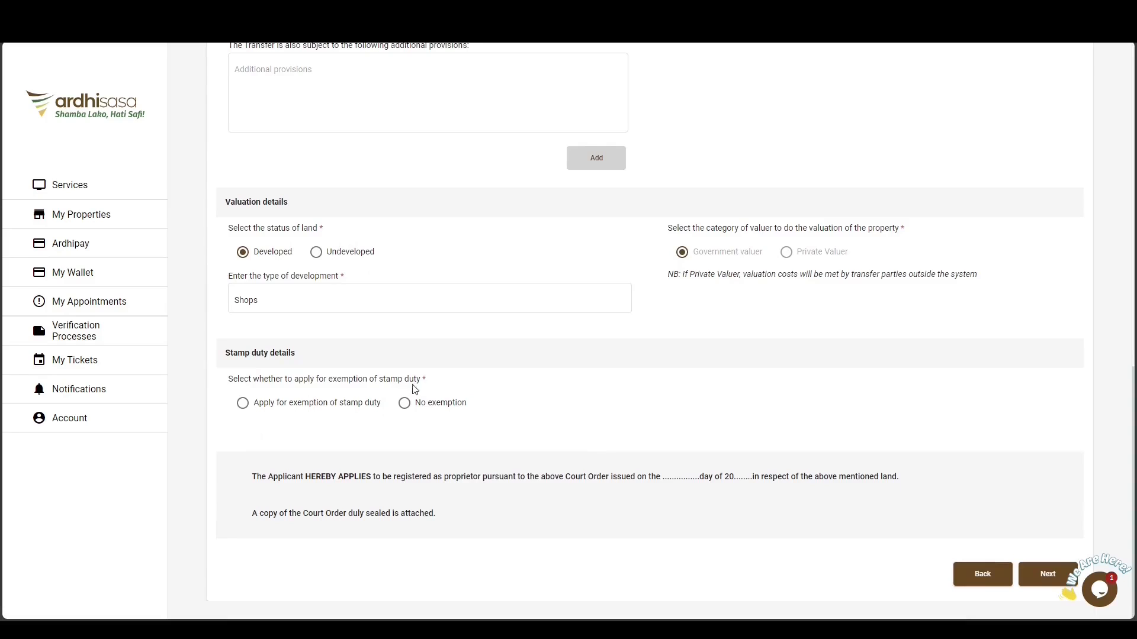
- Request stamp duty exemption under Section 17 and continue to the Documents step
left_click(333, 408)
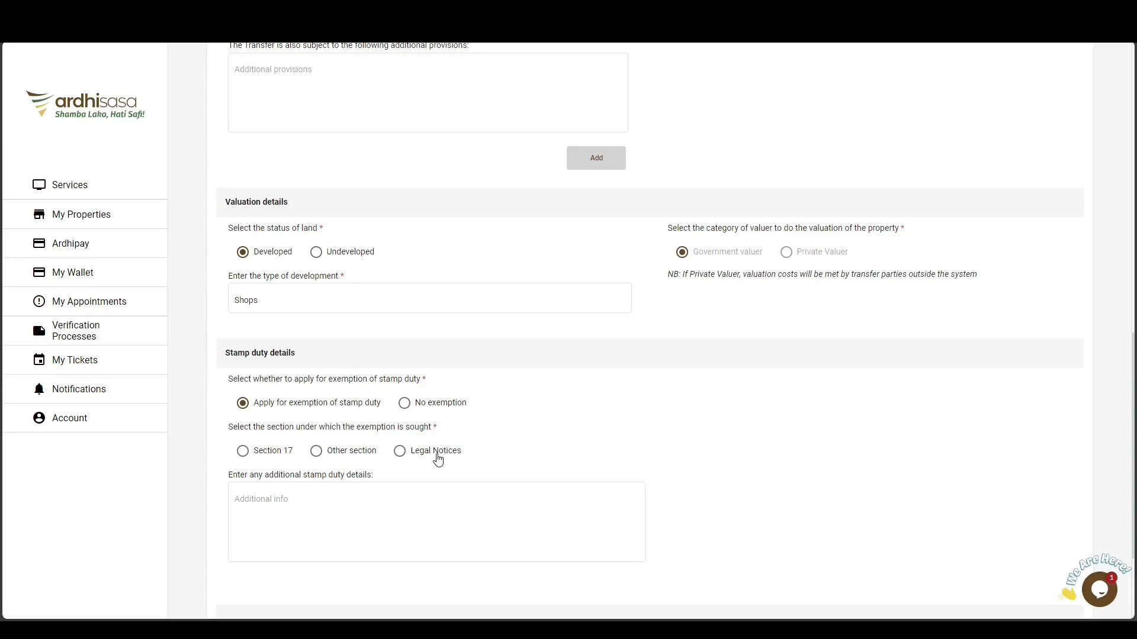
left_click(290, 459)
left_click(275, 499)
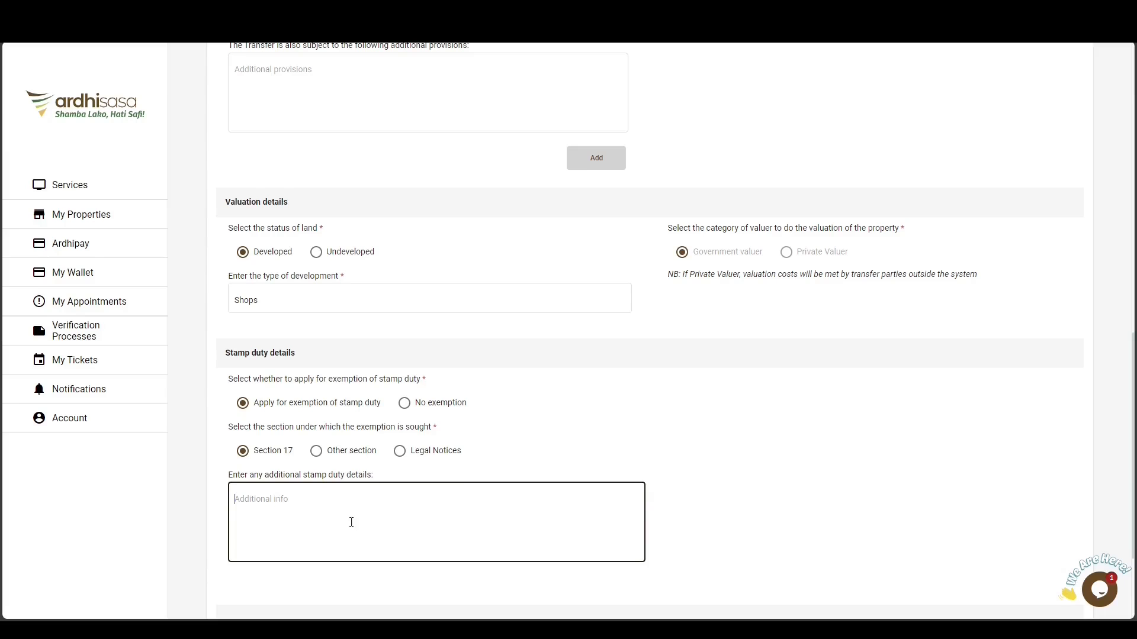
scroll(864, 465, "down", 3)
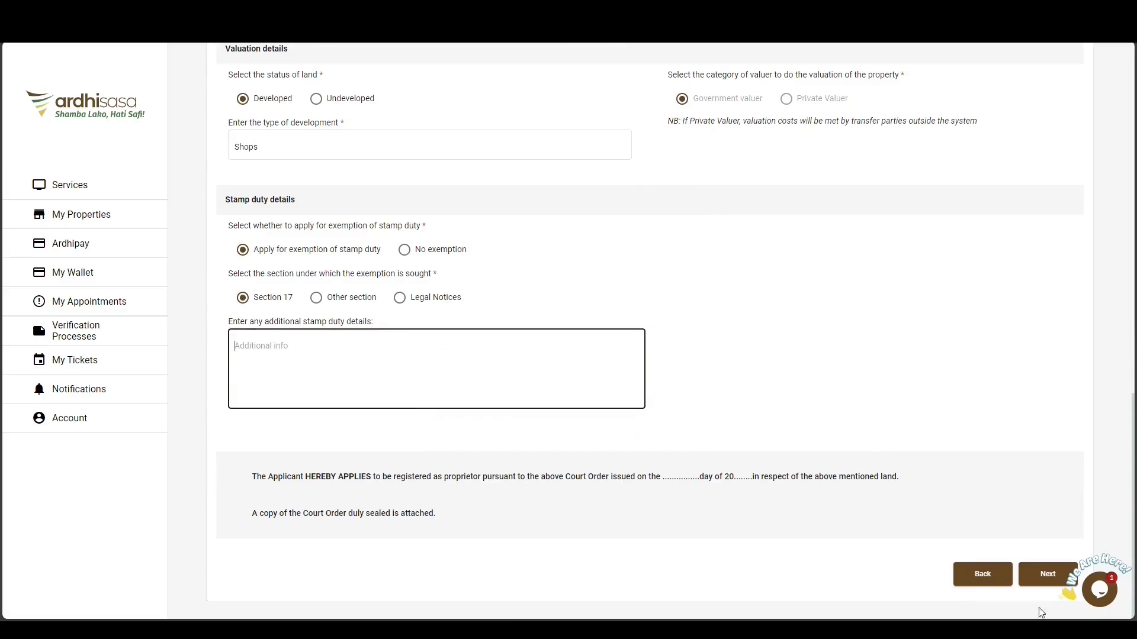
left_click(1048, 574)
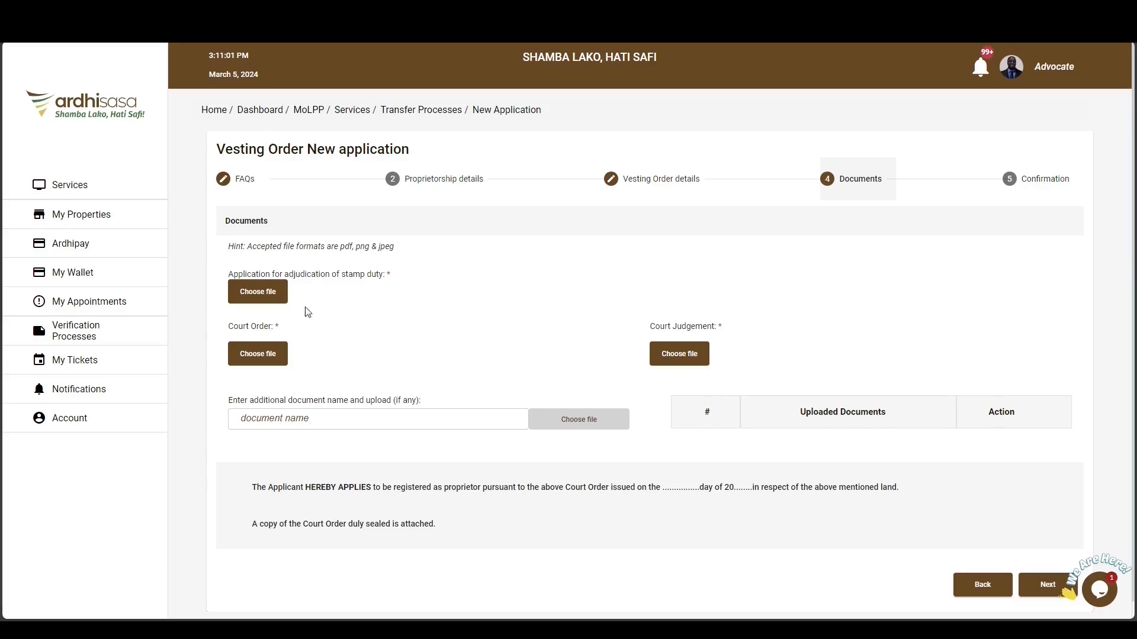
left_click(257, 292)
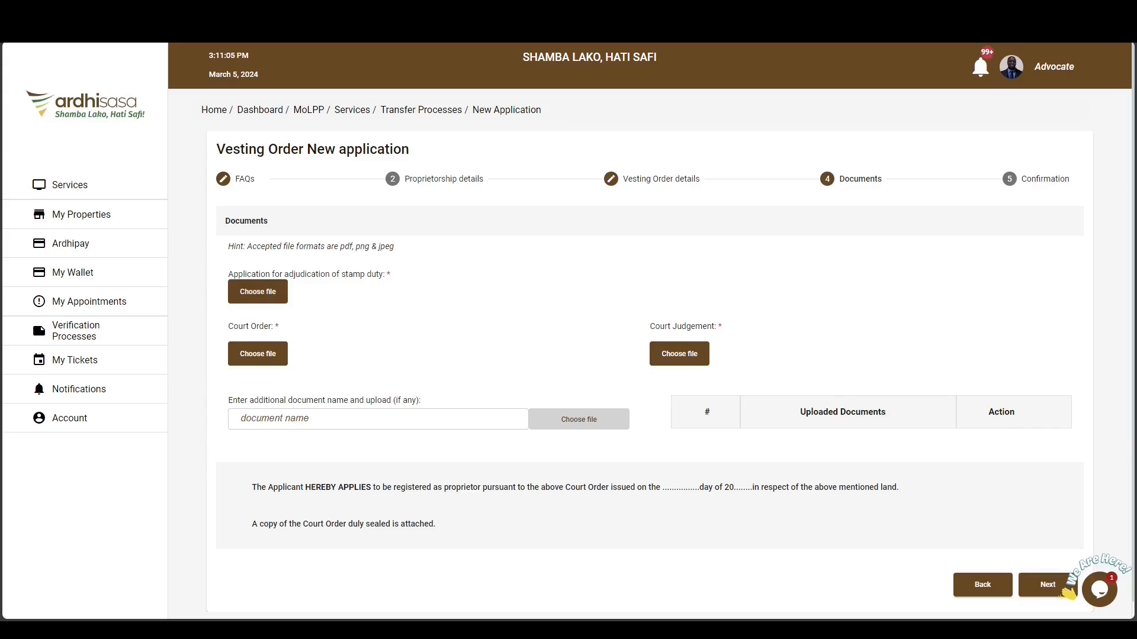
left_click(411, 380)
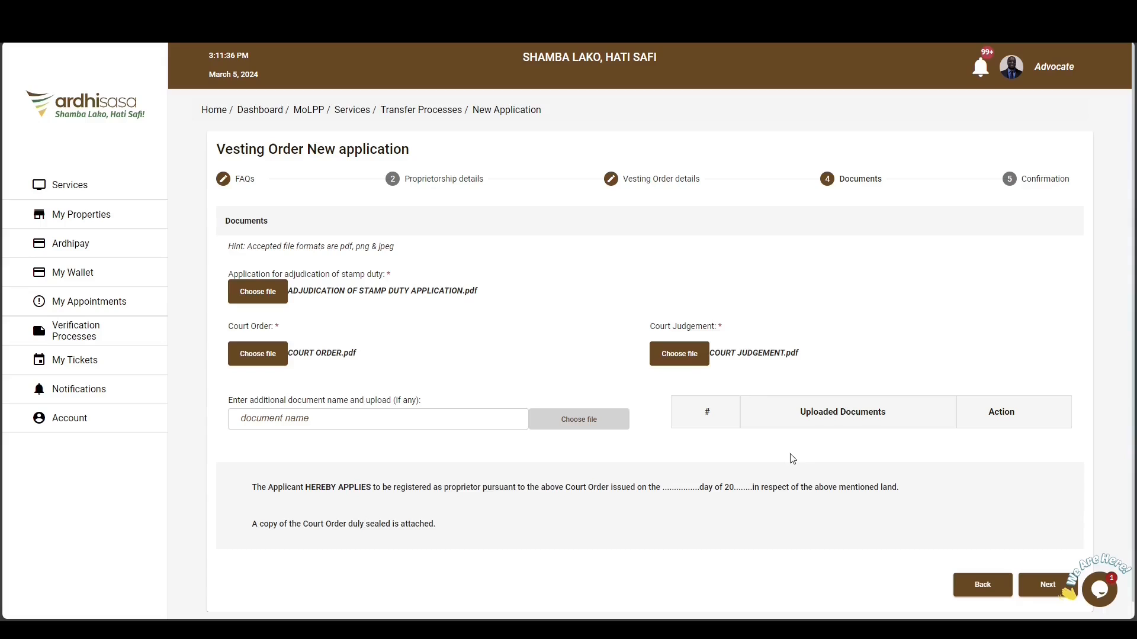
left_click(1045, 588)
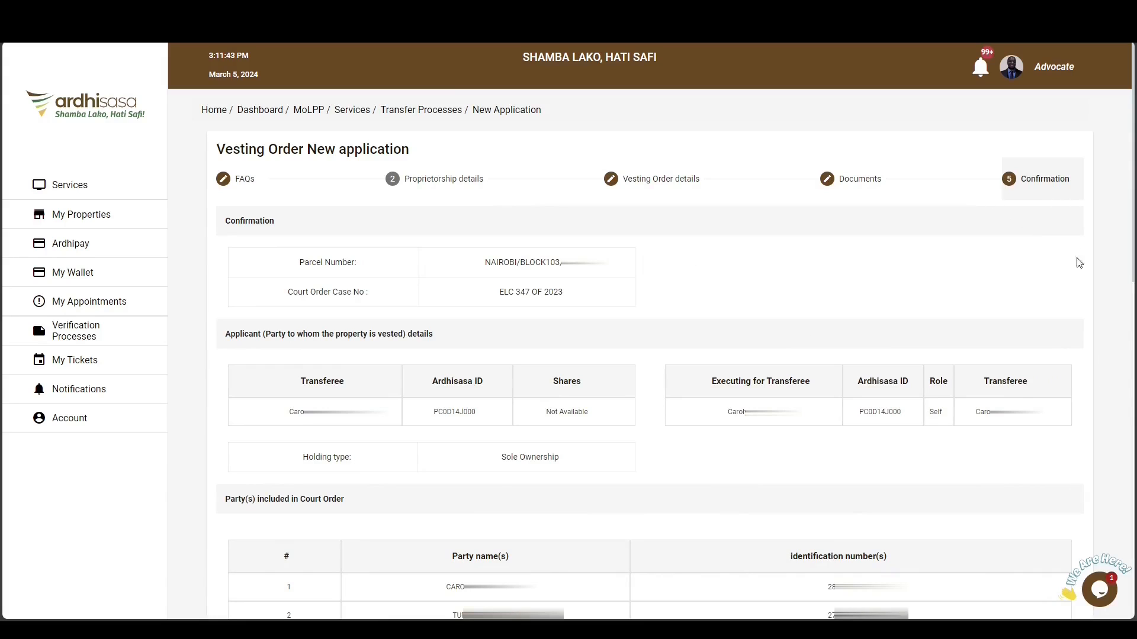
scroll(1113, 294, "down", 15)
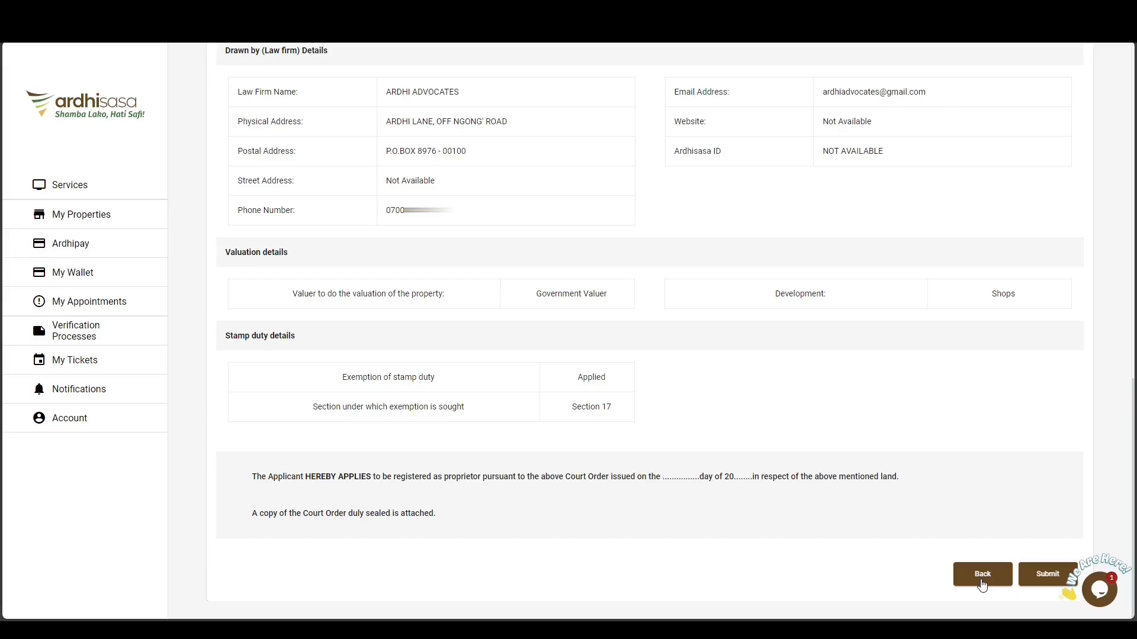
- Submit and confirm the Vesting Order application, generating a pending Ksh. 520.00 Transfer Fee invoice
left_click(1042, 577)
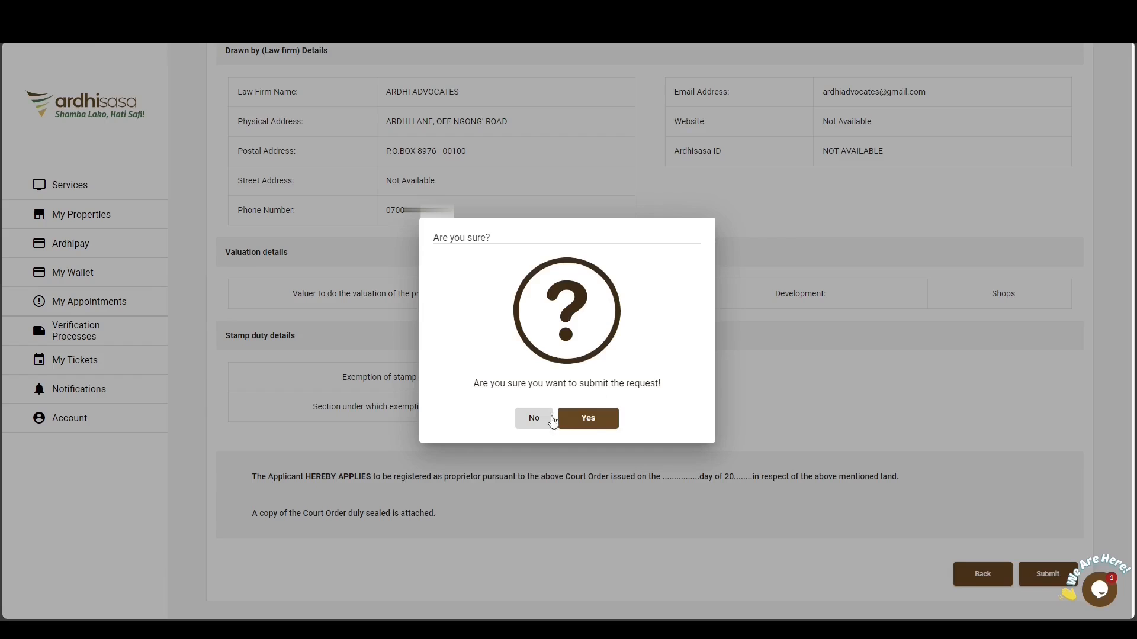
left_click(591, 425)
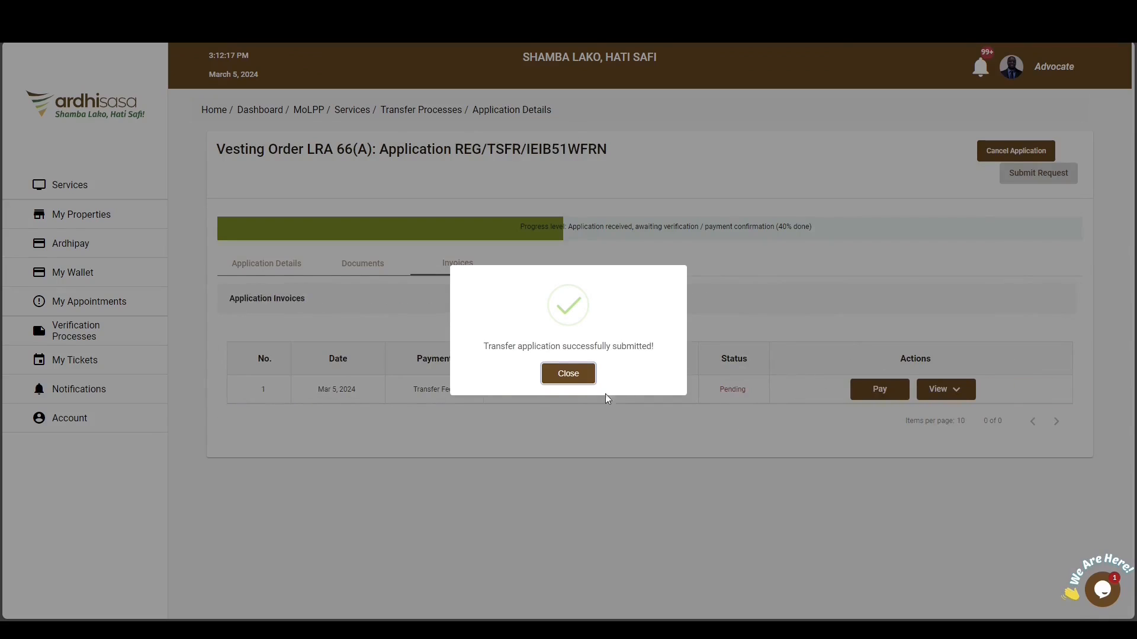
left_click(568, 374)
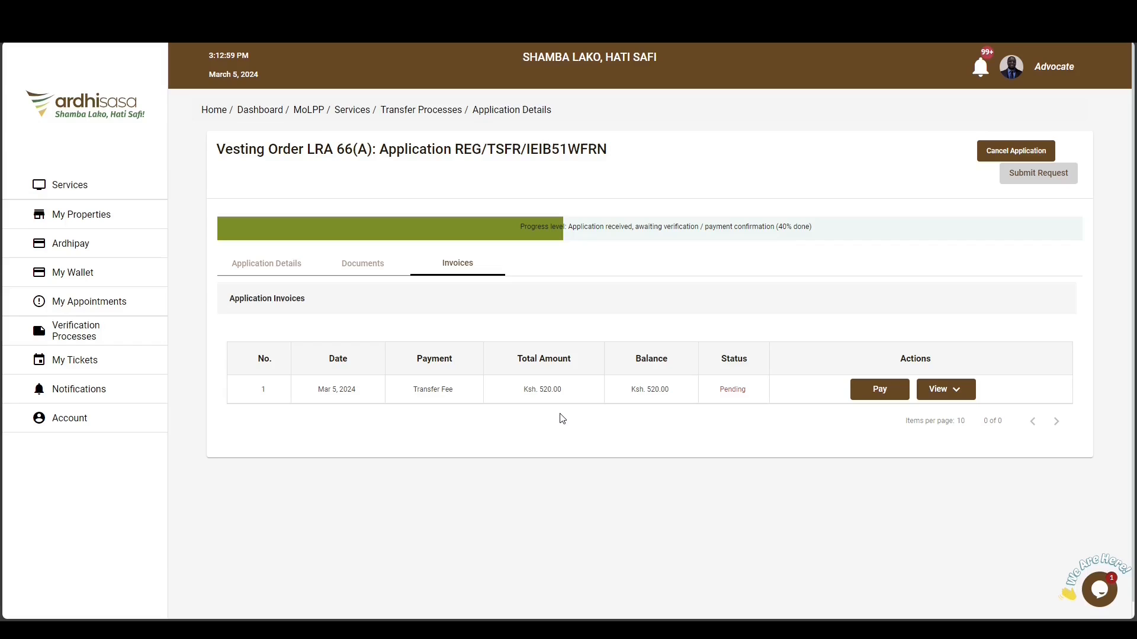
left_click(964, 393)
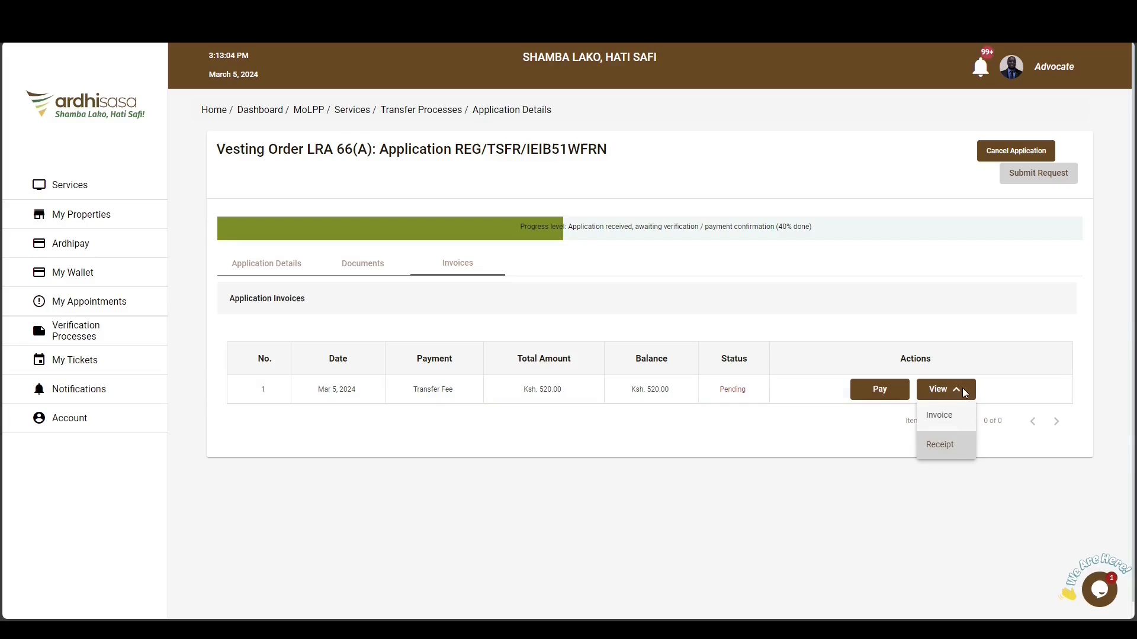
left_click(950, 420)
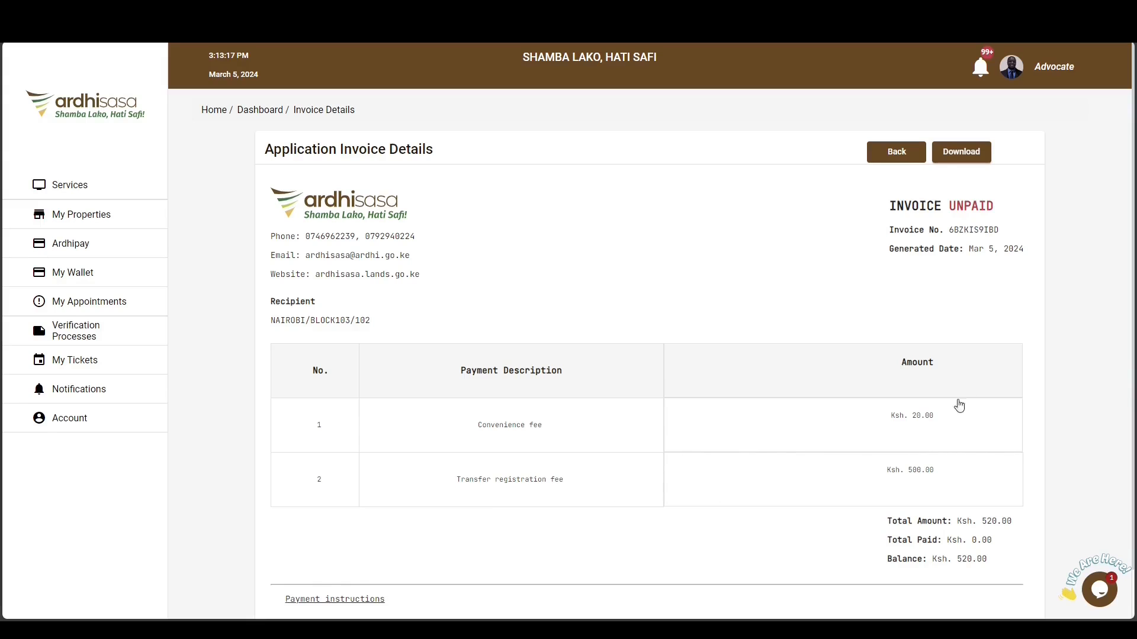
left_click(897, 157)
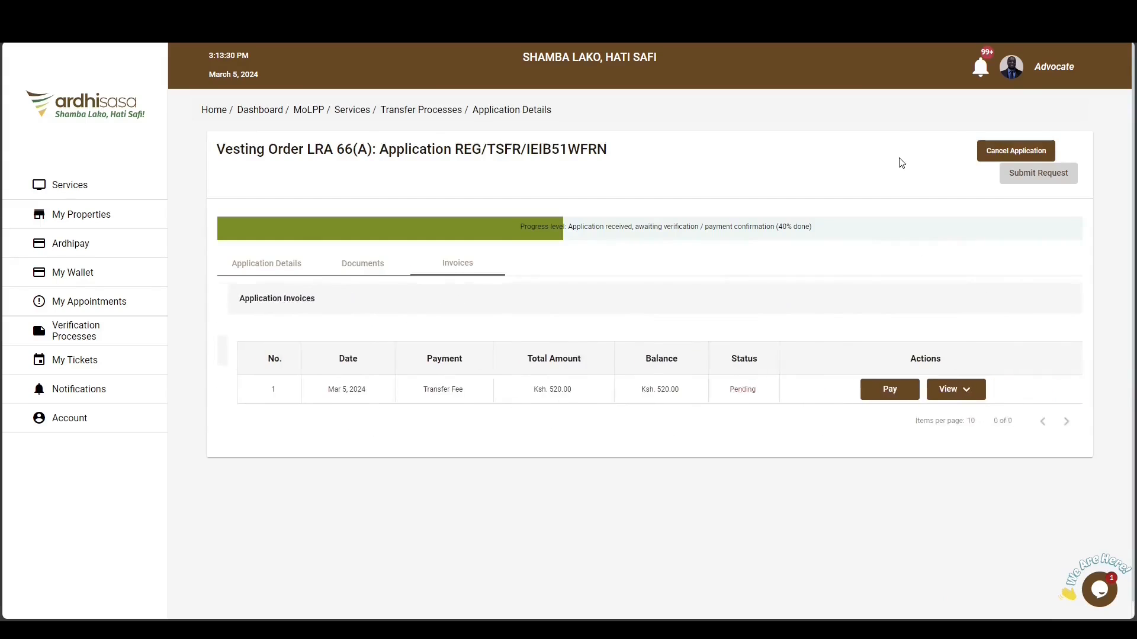
- Pay the Ksh. 520.00 transfer fee using Equity Bank as the payment mode
left_click(880, 390)
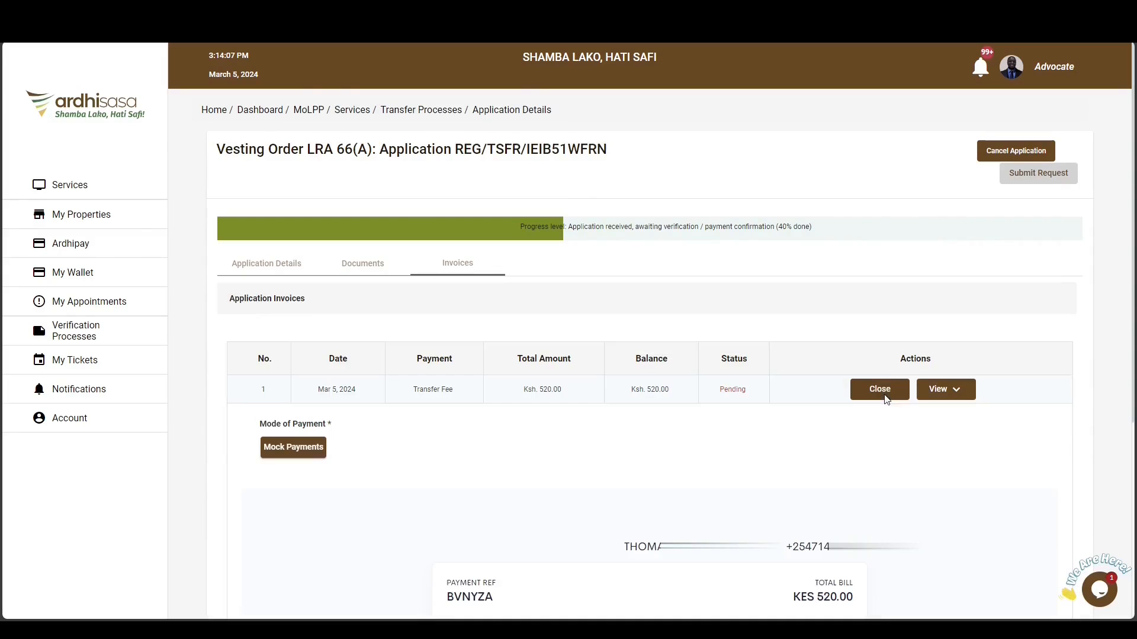
scroll(1073, 432, "down", 4)
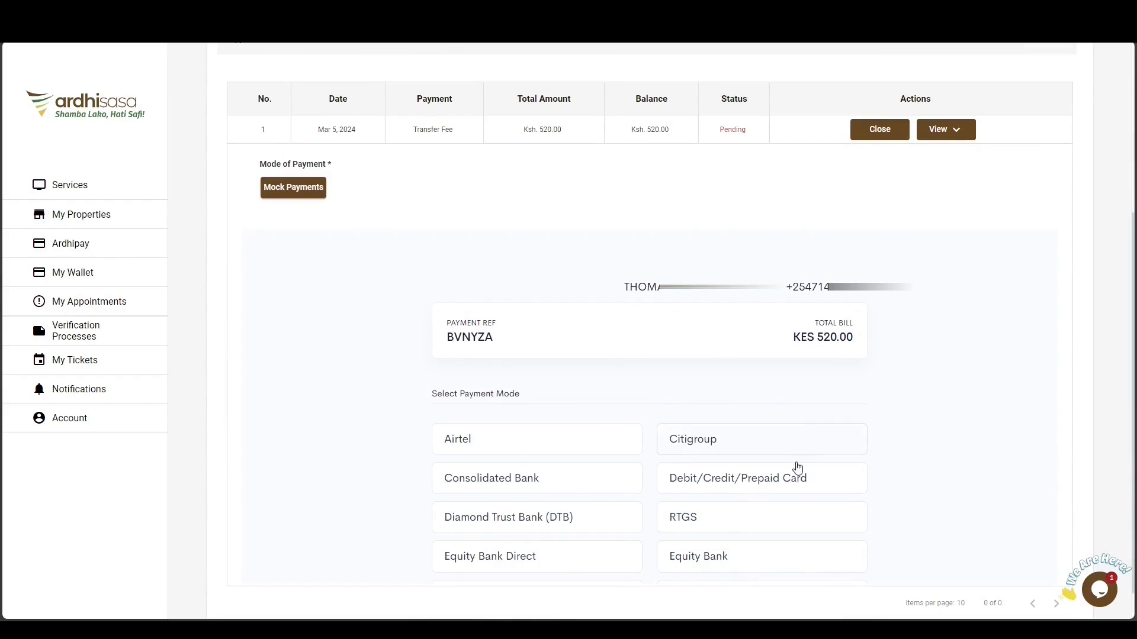
left_click(811, 570)
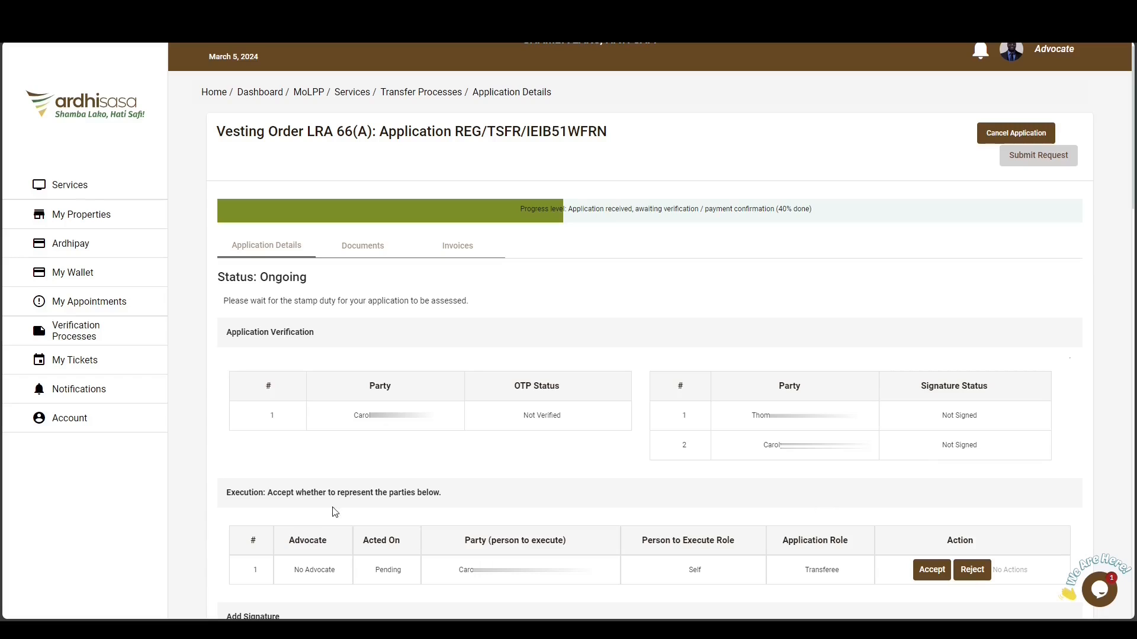
- Cancel the rejection and accept representing the transferee in the Execution table
left_click(970, 578)
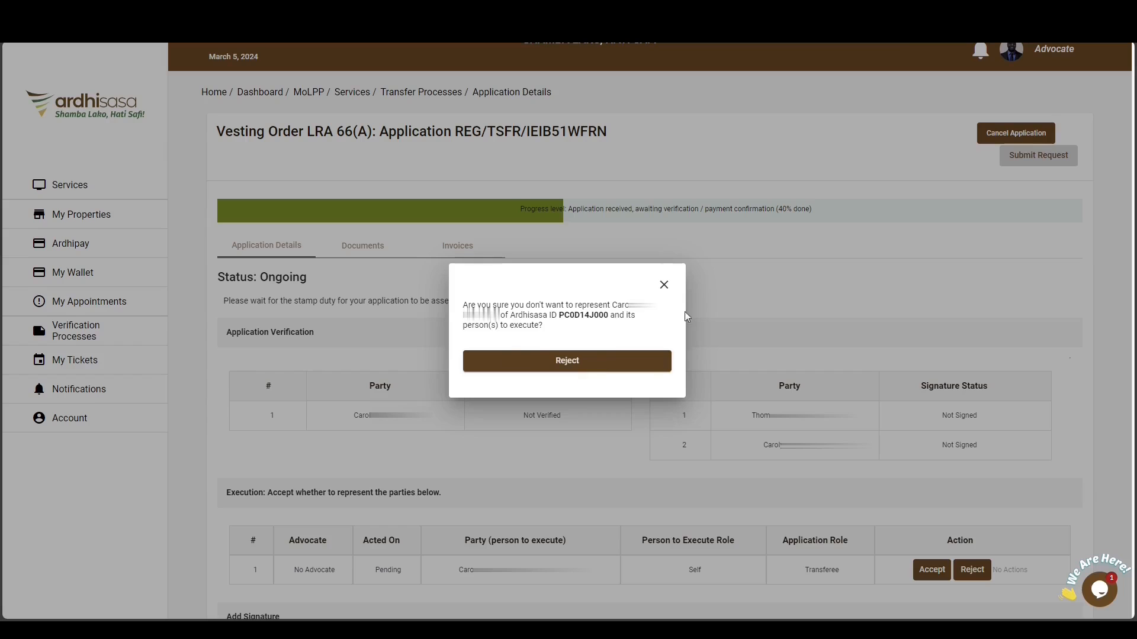
left_click(663, 285)
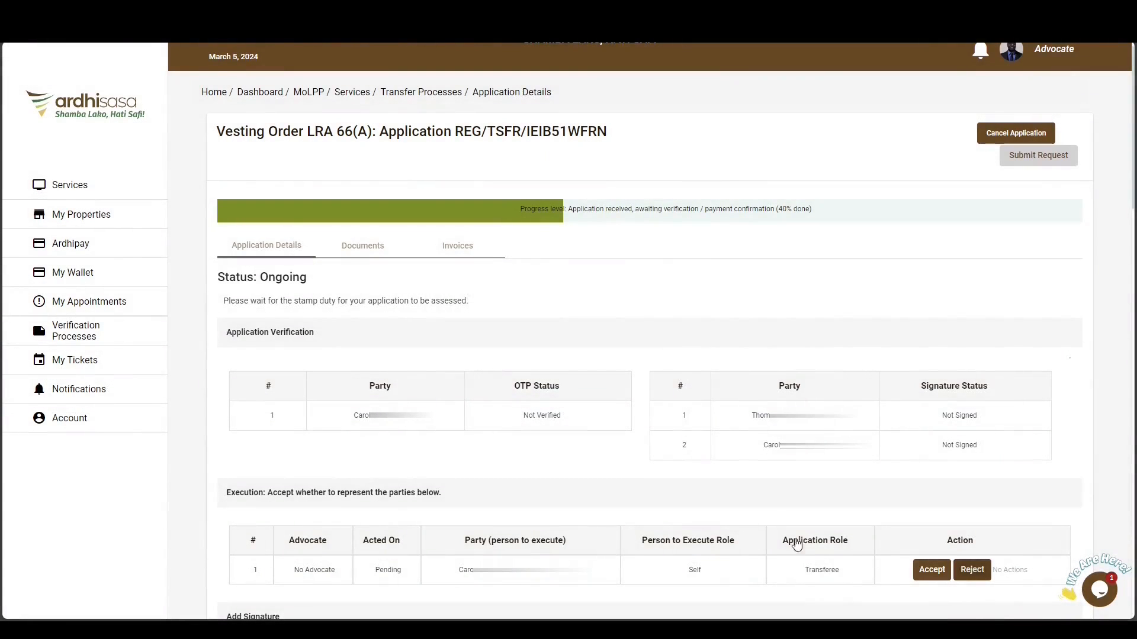
left_click(939, 572)
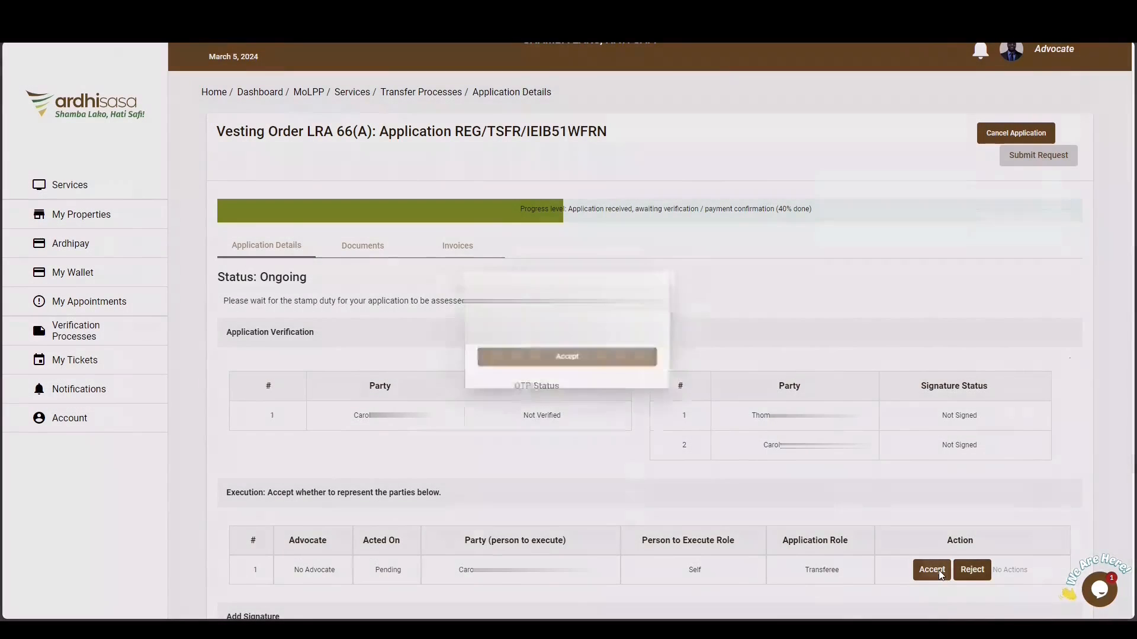
left_click(570, 364)
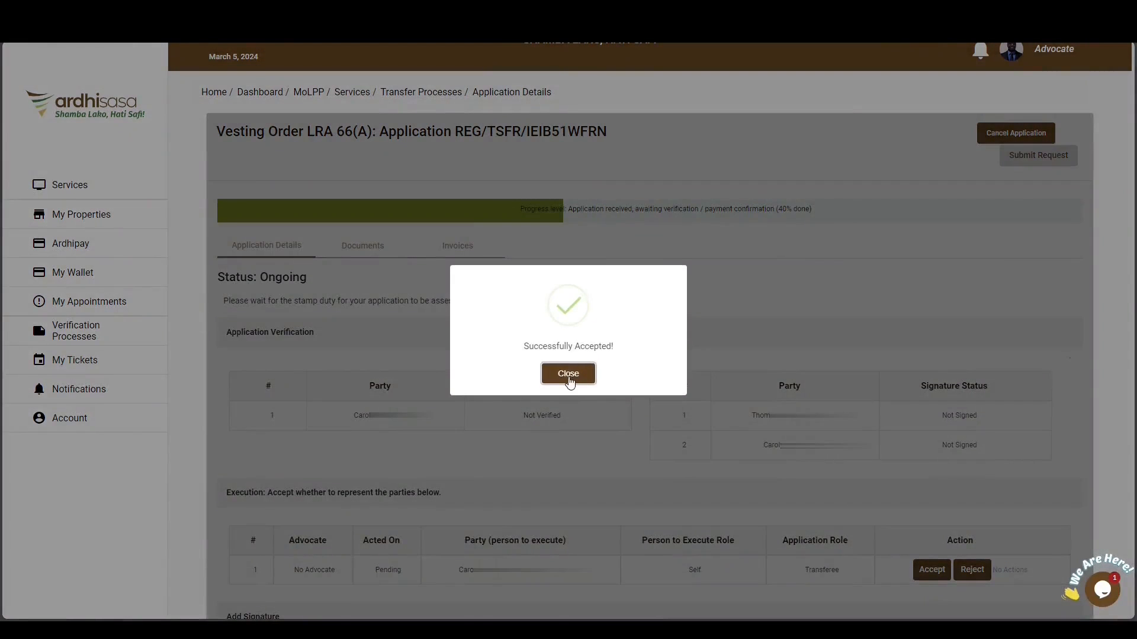
left_click(570, 371)
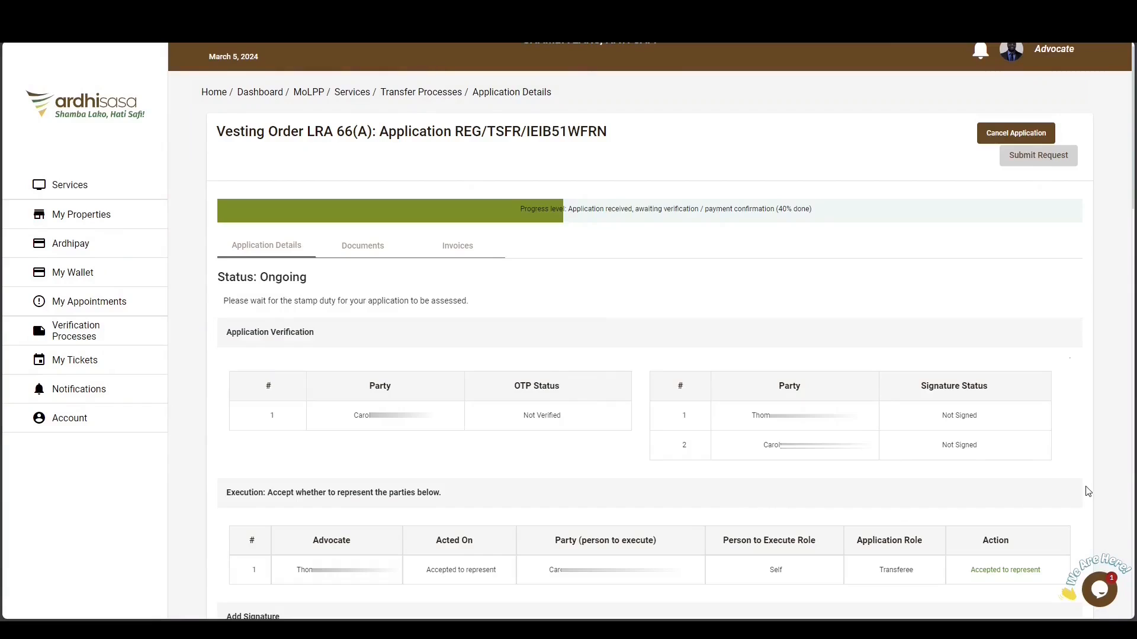
- Draw the advocate's signature in the signature pad and save it as the application signature
scroll(1088, 492, "down", 9)
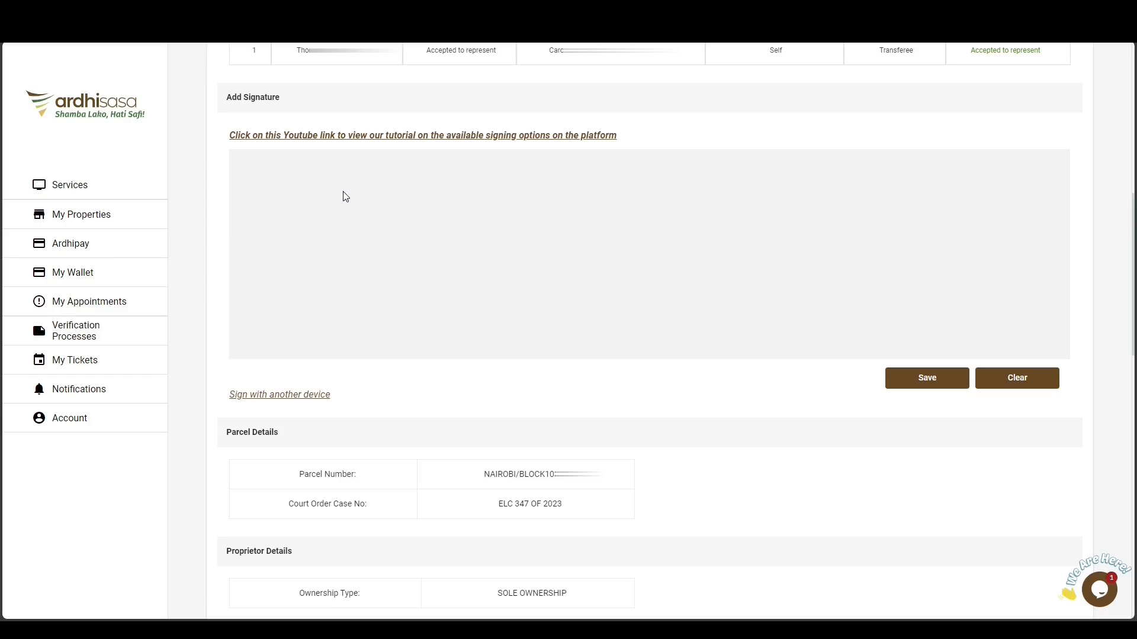
left_click(310, 403)
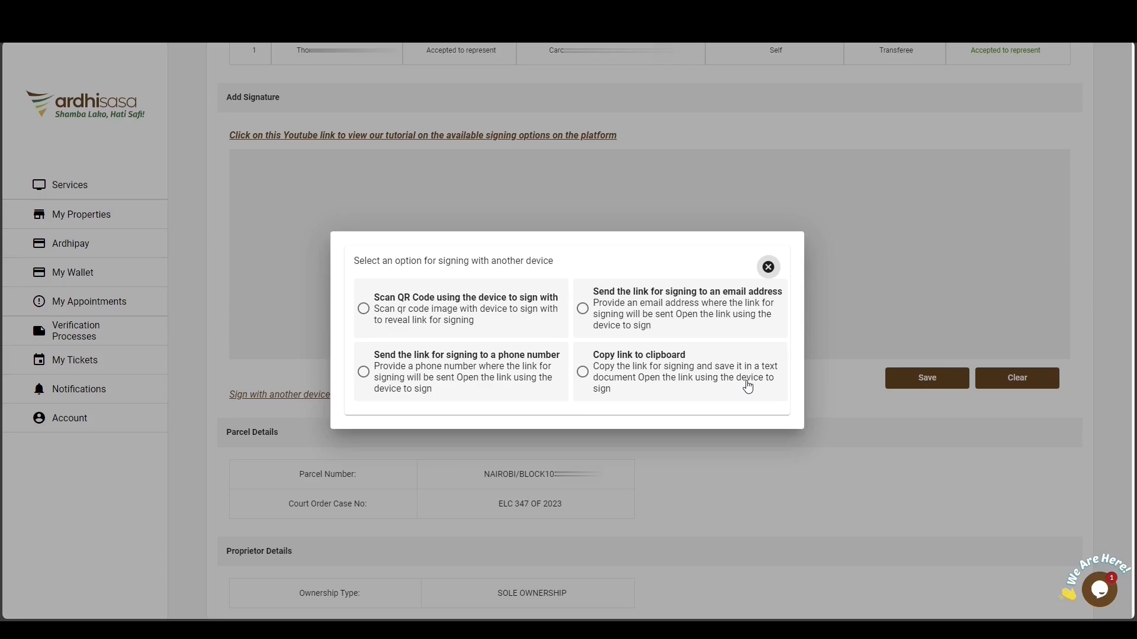
left_click(769, 268)
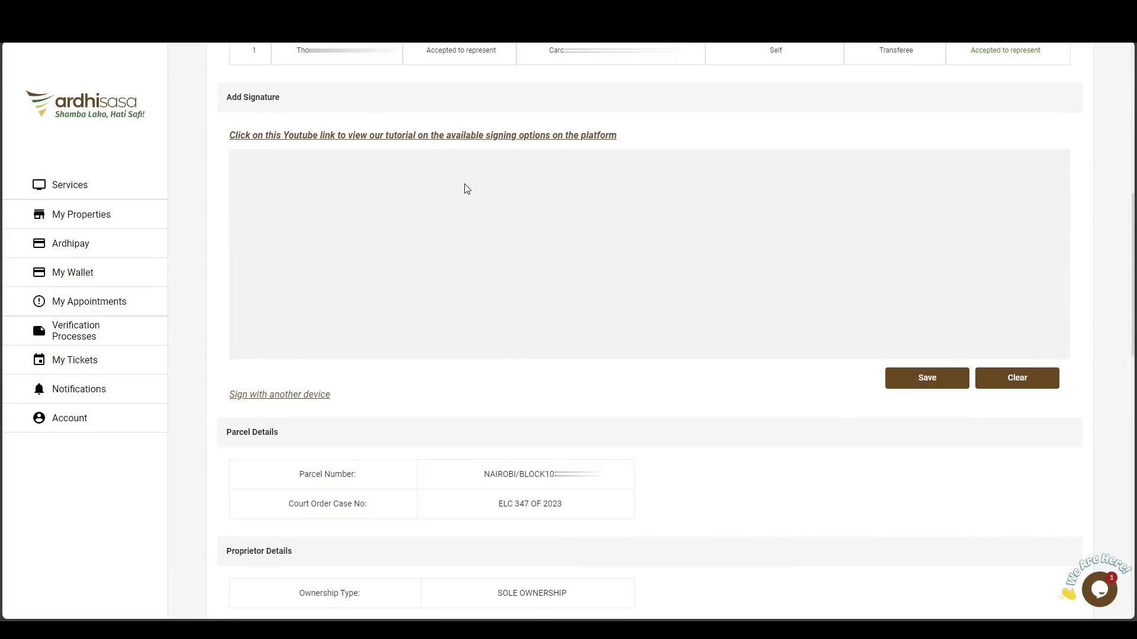
mouse_move(464, 185)
left_mouse_down()
mouse_move(492, 248)
mouse_move(498, 204)
mouse_move(588, 238)
left_mouse_up()
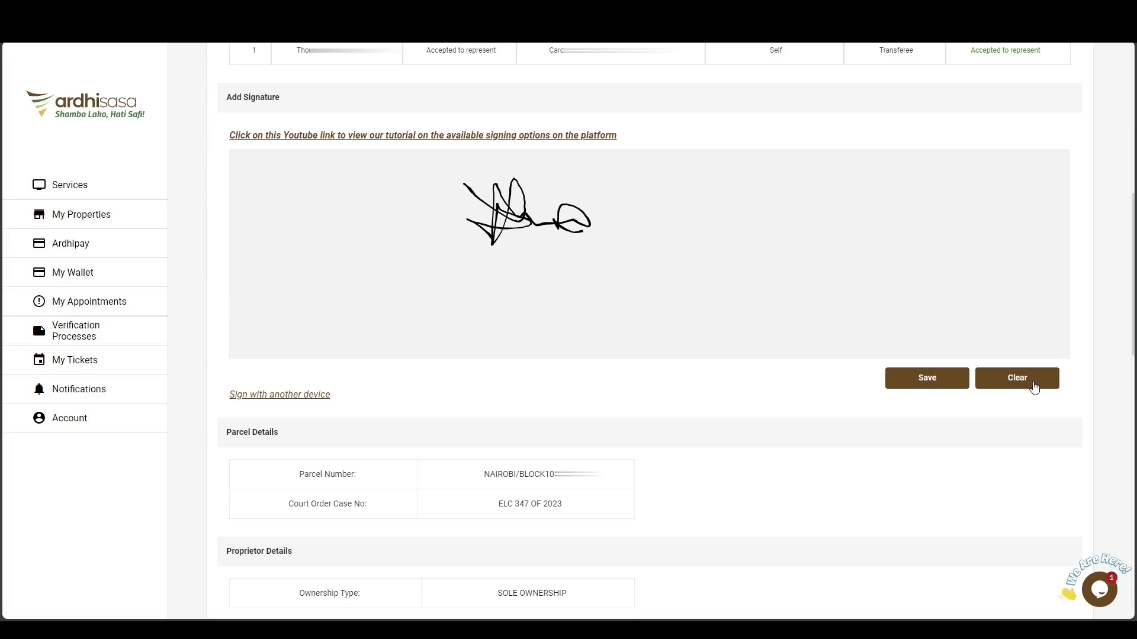
left_click(925, 386)
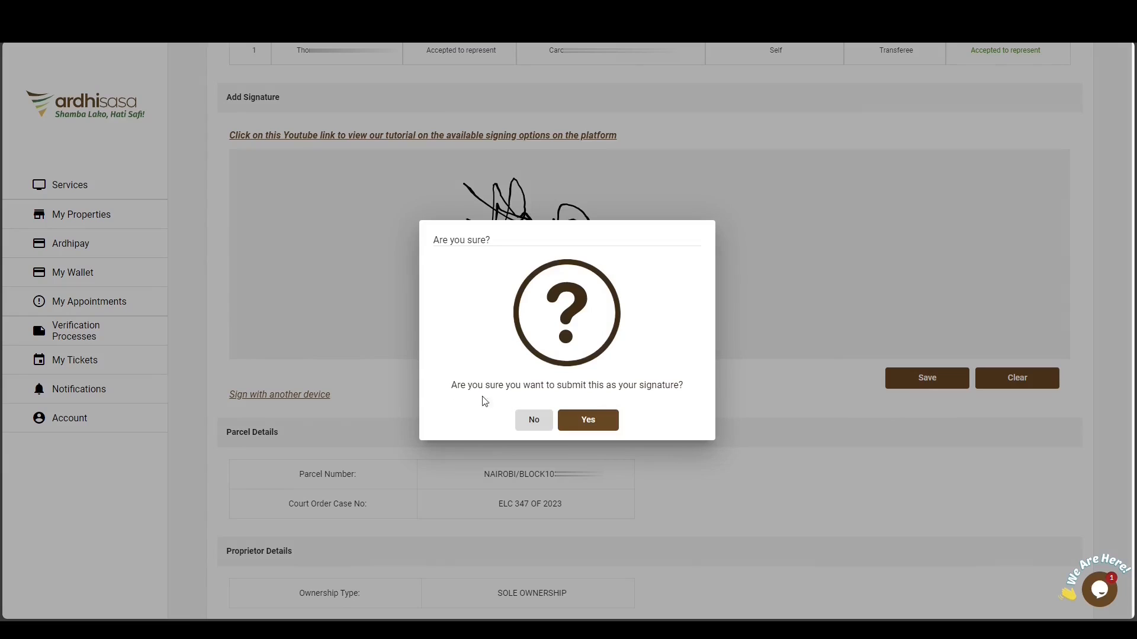
left_click(587, 421)
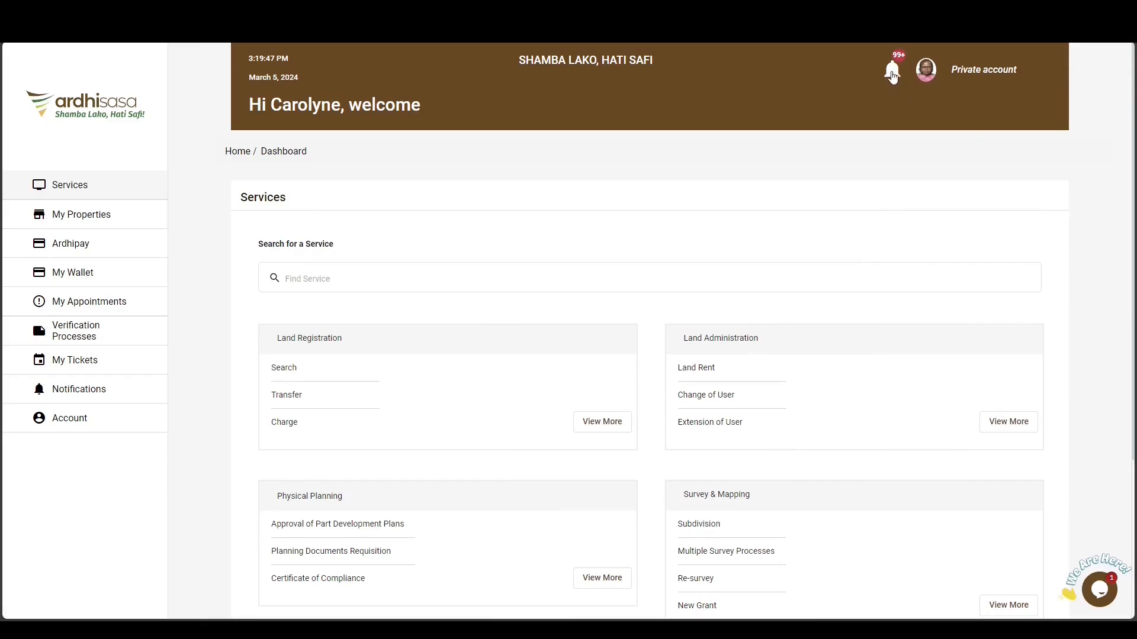
- Check the party's notifications to reach the Vesting Order application awaiting OTP verification
left_click(893, 75)
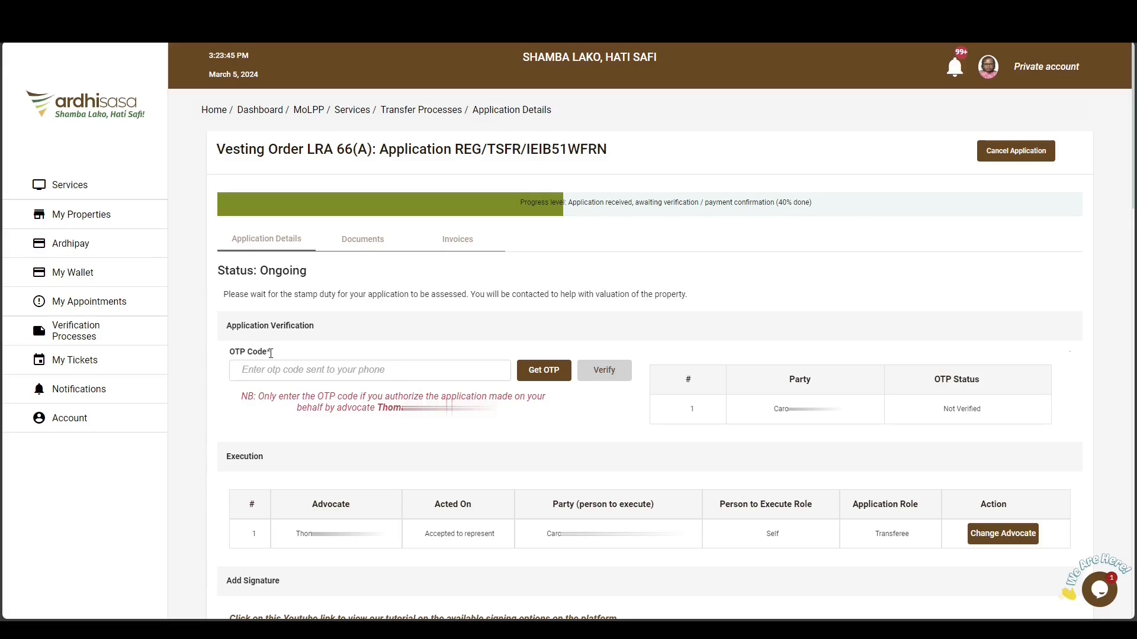
- Request an OTP to the party's phone, enter the received verification code, verify it, and dismiss the success message
left_click(551, 384)
left_click(285, 373)
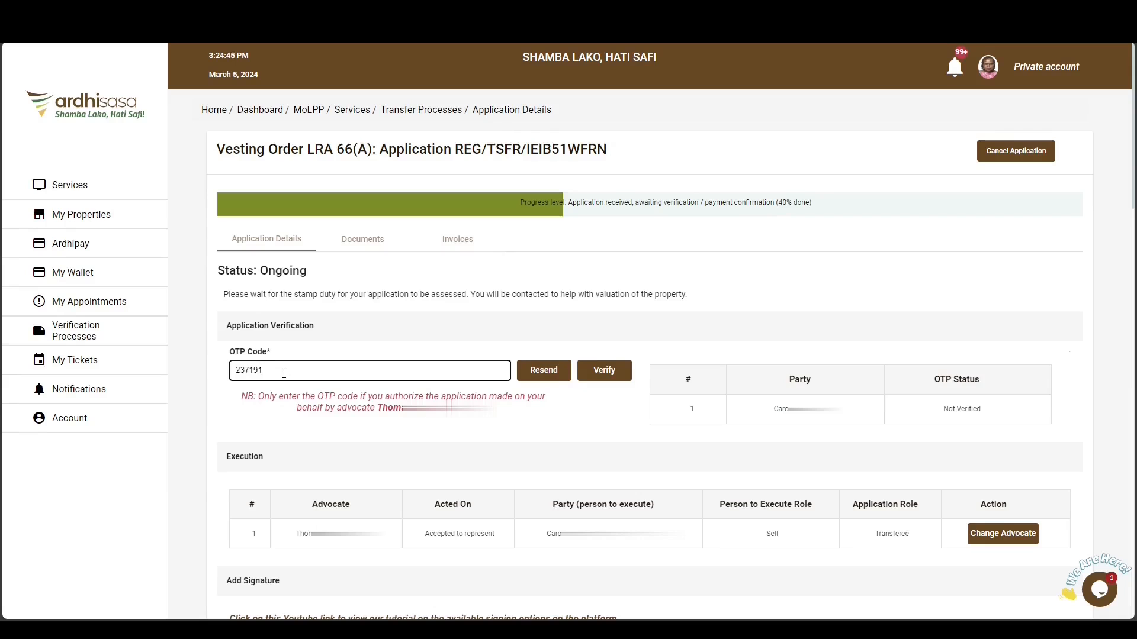
left_click(606, 379)
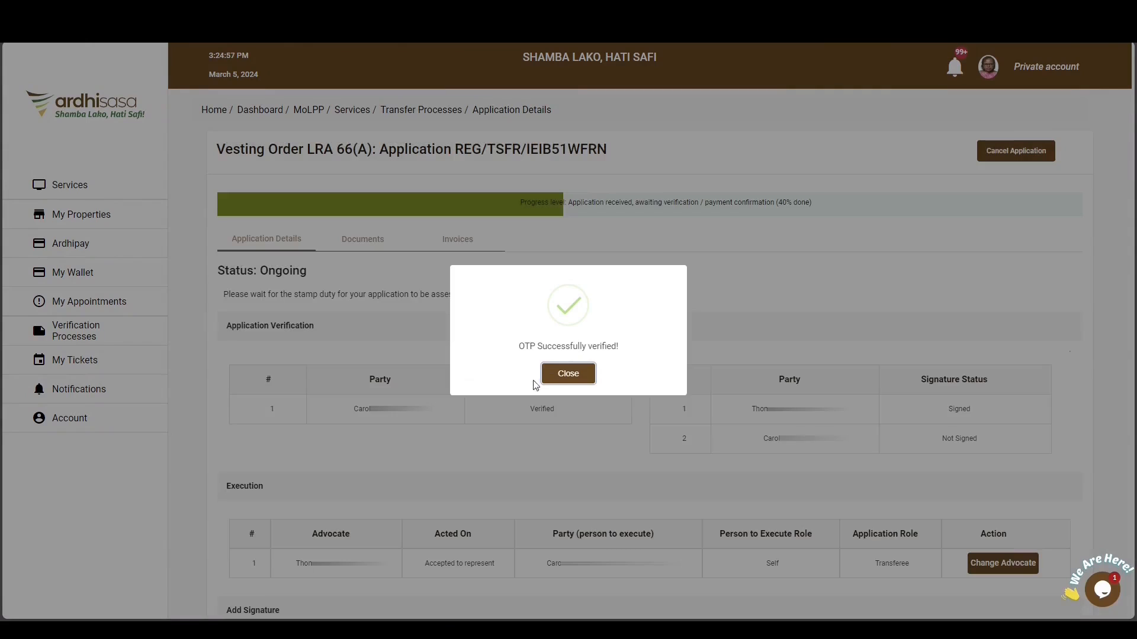
left_click(585, 379)
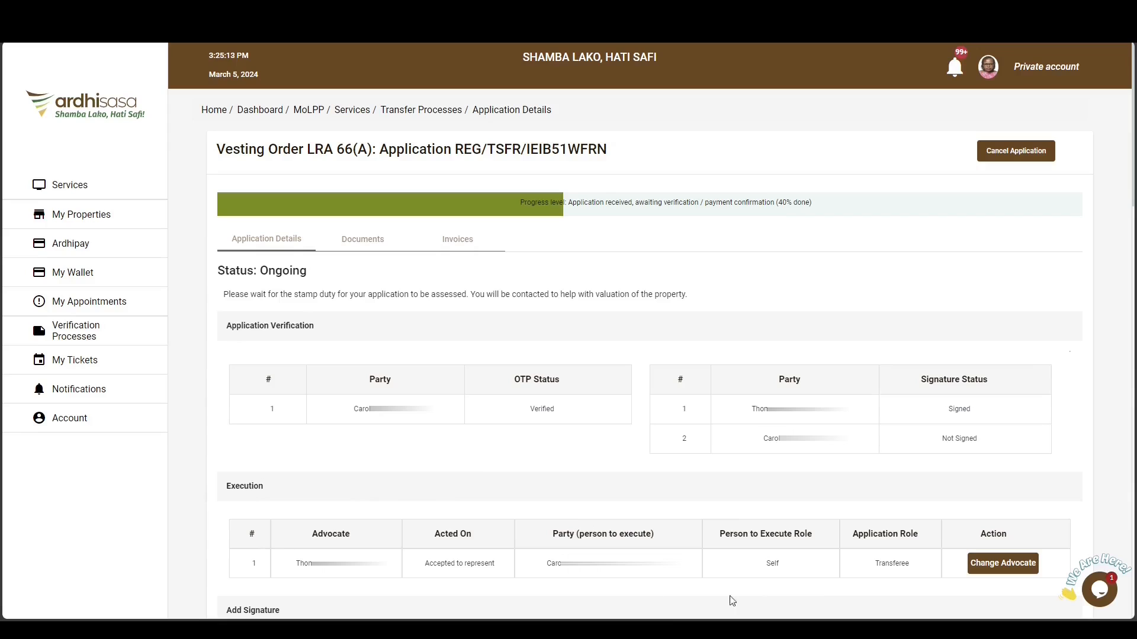
left_click(1003, 565)
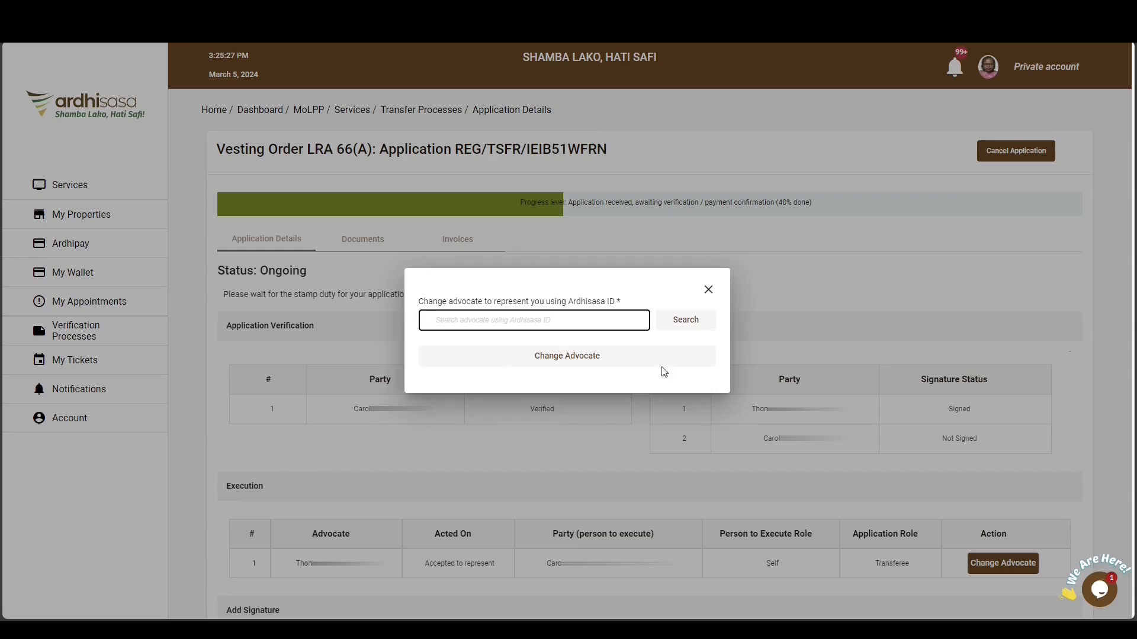
left_click(710, 291)
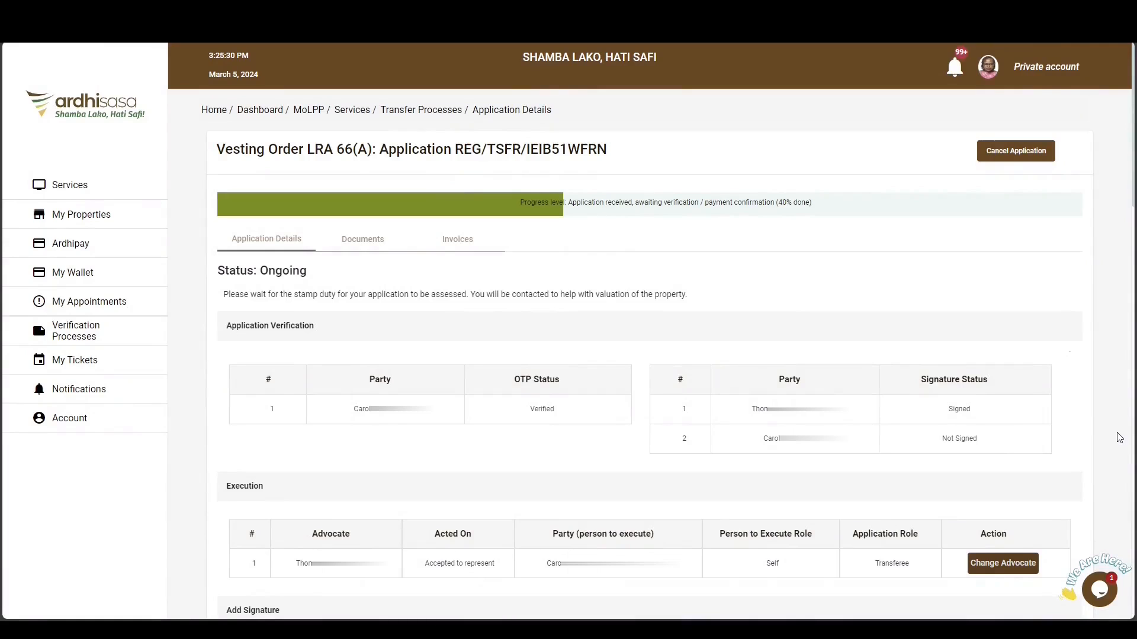
scroll(1119, 437, "down", 5)
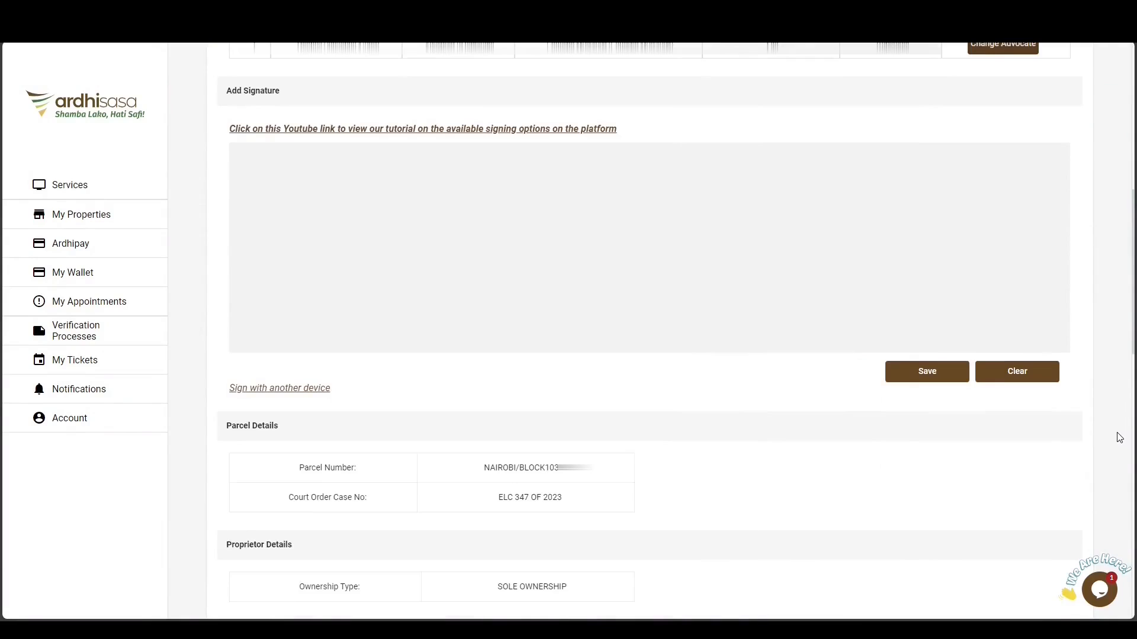